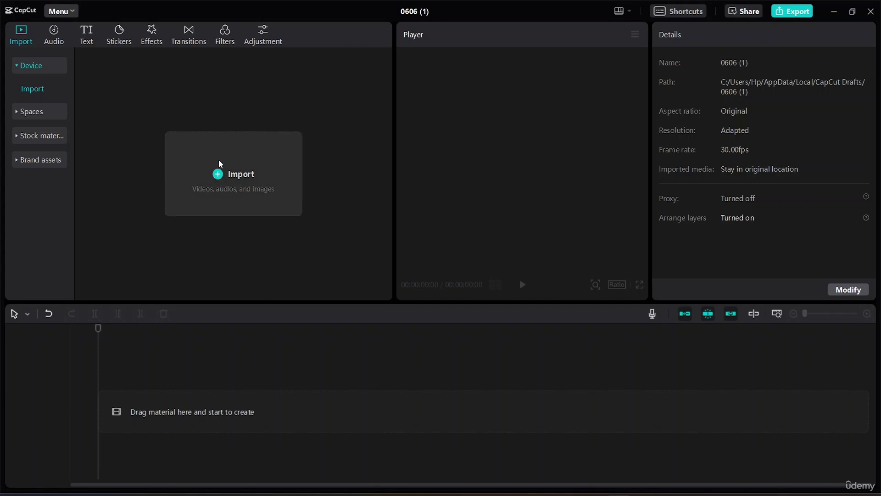
Step: Open the stock materials library and look through the trending clips
{"action": "left_click", "coordinate": [38, 134]}
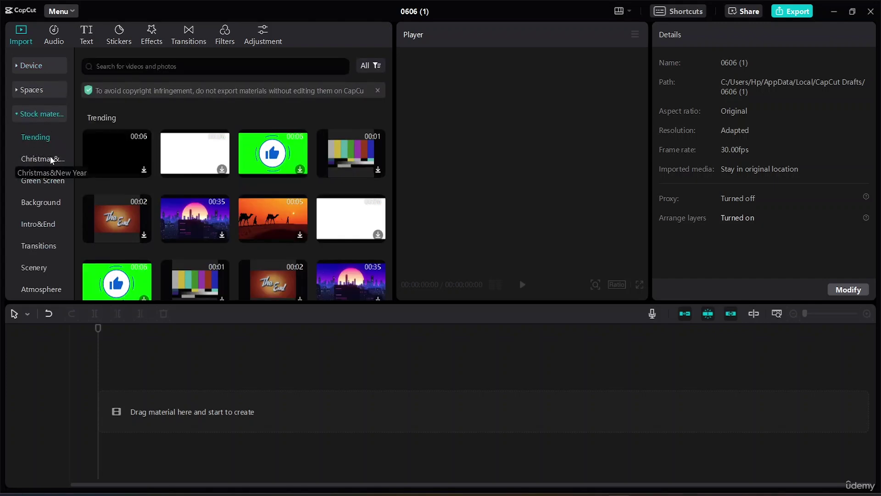
{"action": "scroll", "coordinate": [50, 158], "scroll_direction": "down", "scroll_amount": 2}
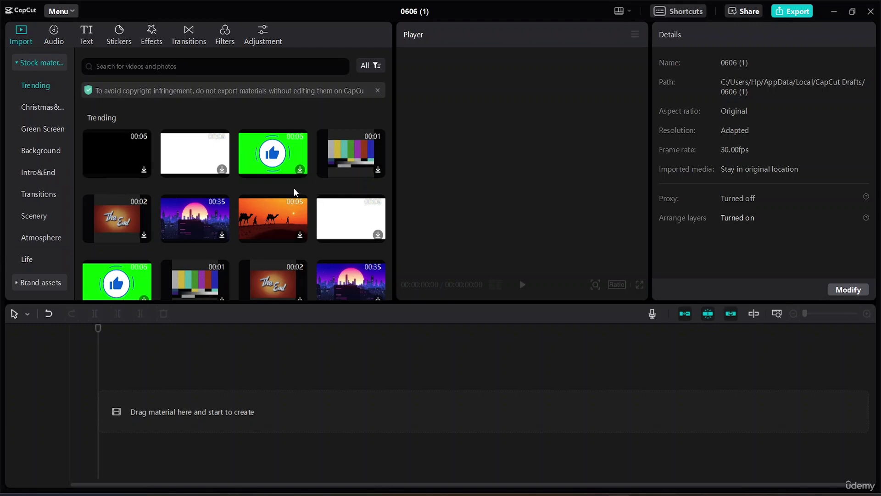
{"action": "scroll", "coordinate": [236, 183], "scroll_direction": "down", "scroll_amount": 3}
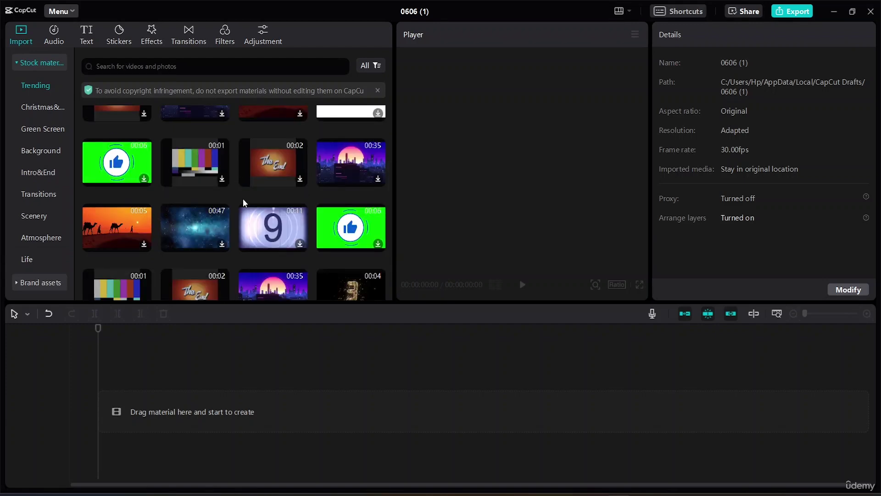
{"action": "scroll", "coordinate": [243, 200], "scroll_direction": "down", "scroll_amount": 3}
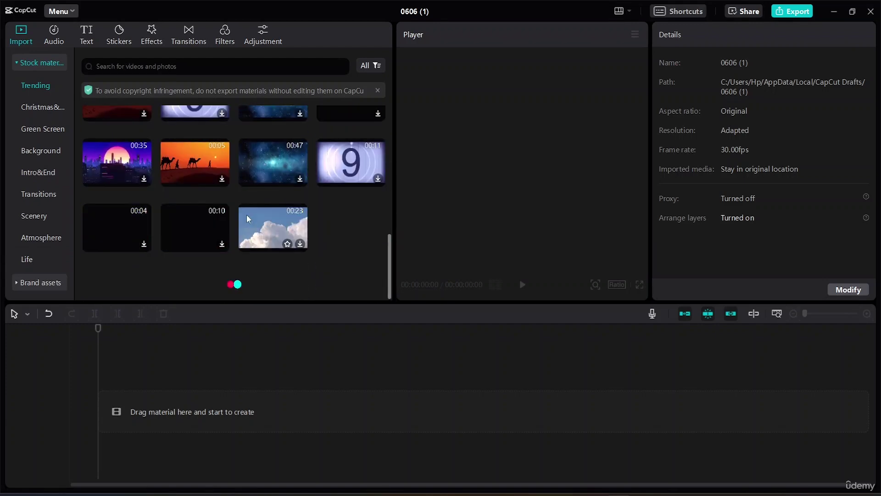
Step: Search the stock materials for "Man" and refine the search to "Man walking"
{"action": "left_click", "coordinate": [168, 66]}
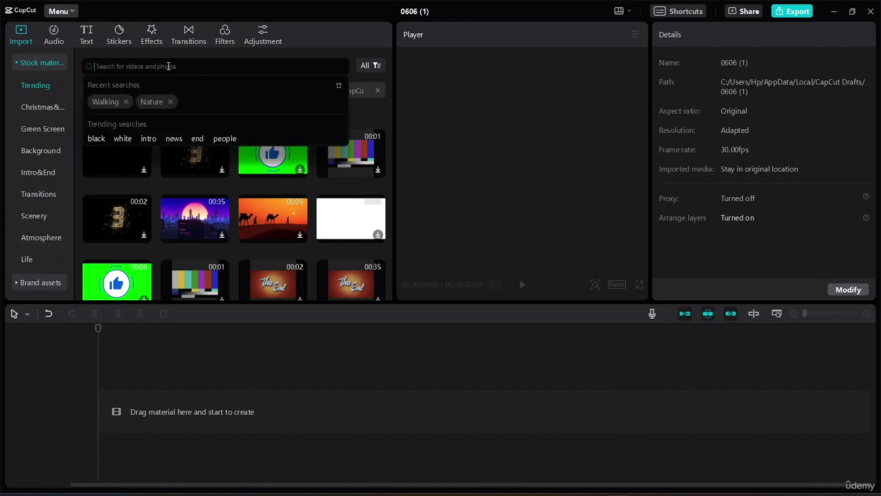
{"action": "type", "text": "Man"}
{"action": "key", "text": "Return"}
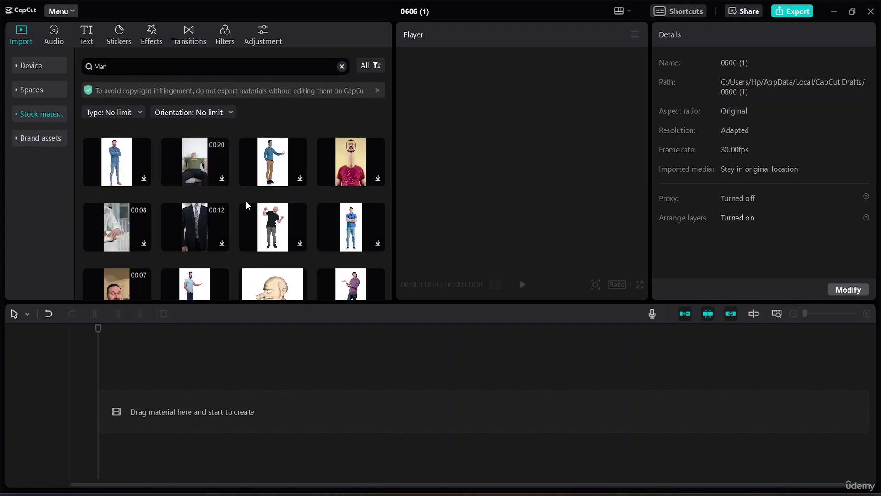
{"action": "scroll", "coordinate": [246, 201], "scroll_direction": "down", "scroll_amount": 3}
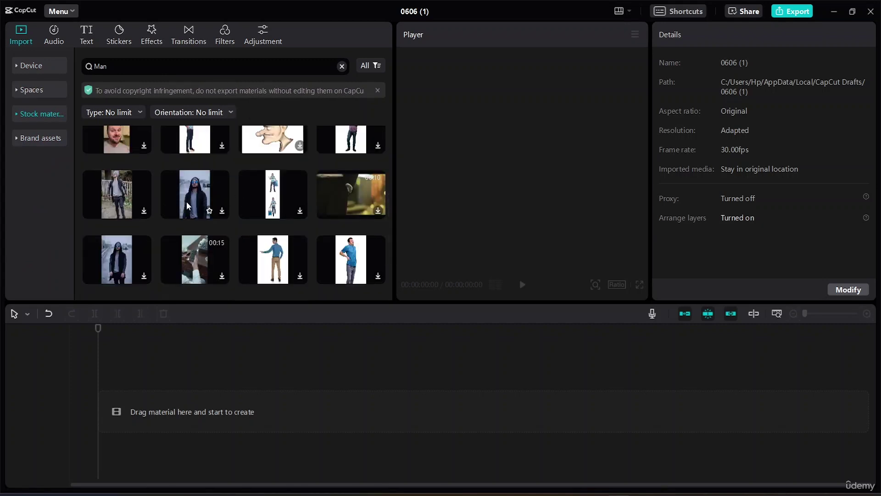
{"action": "left_click", "coordinate": [156, 70]}
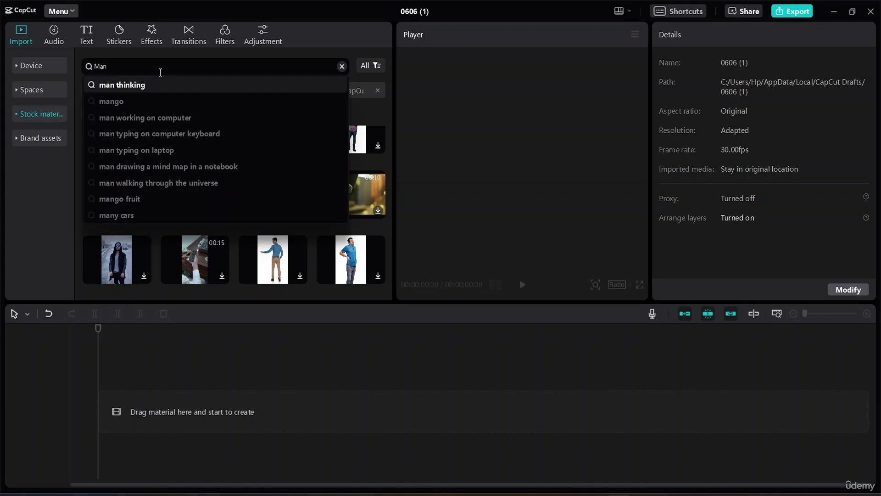
{"action": "type", "text": "walking"}
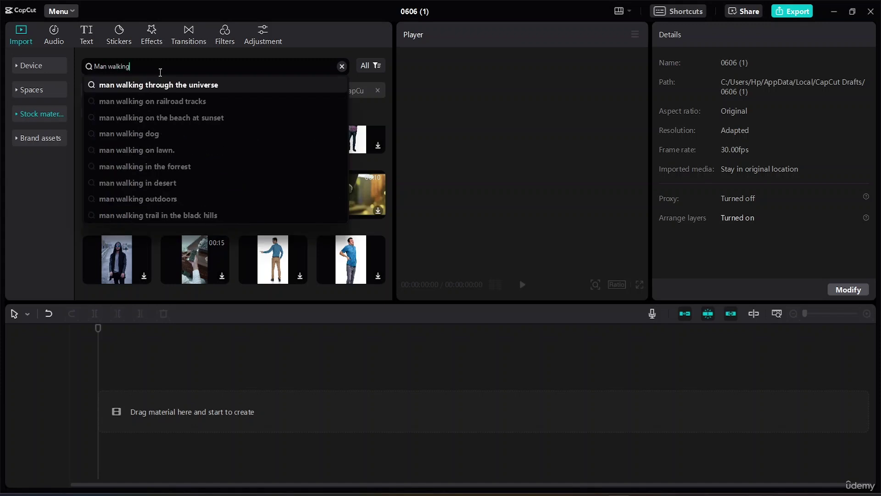
{"action": "key", "text": "Return"}
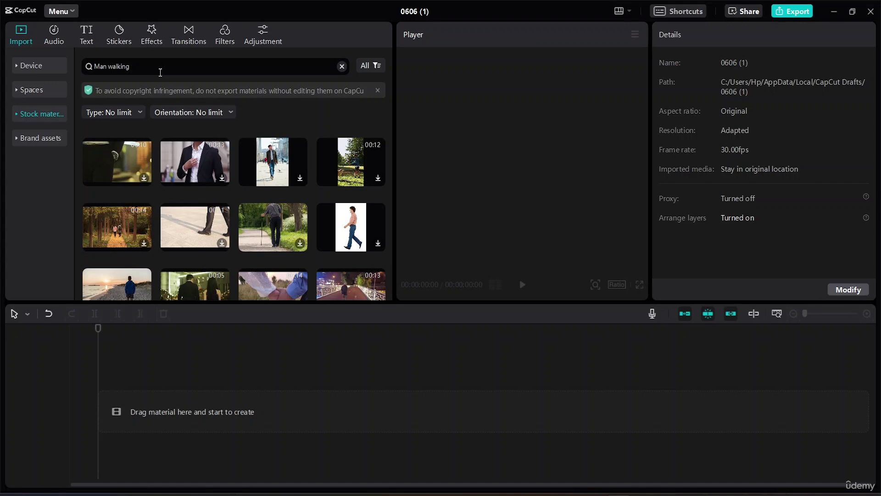
Step: Download the walking-legs clip and the clip of the man in a dark suit, and add the suit clip to the timeline
{"action": "mouse_move", "coordinate": [208, 221]}
{"action": "left_click", "coordinate": [221, 243]}
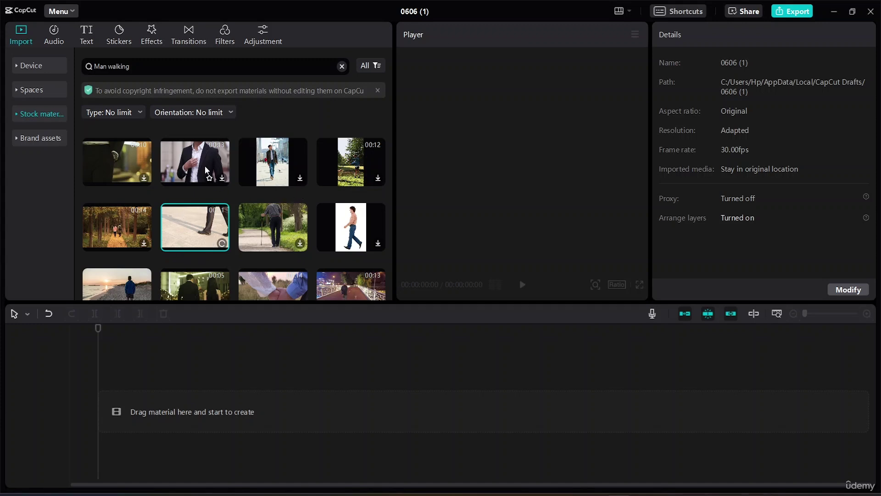
{"action": "left_click", "coordinate": [223, 178]}
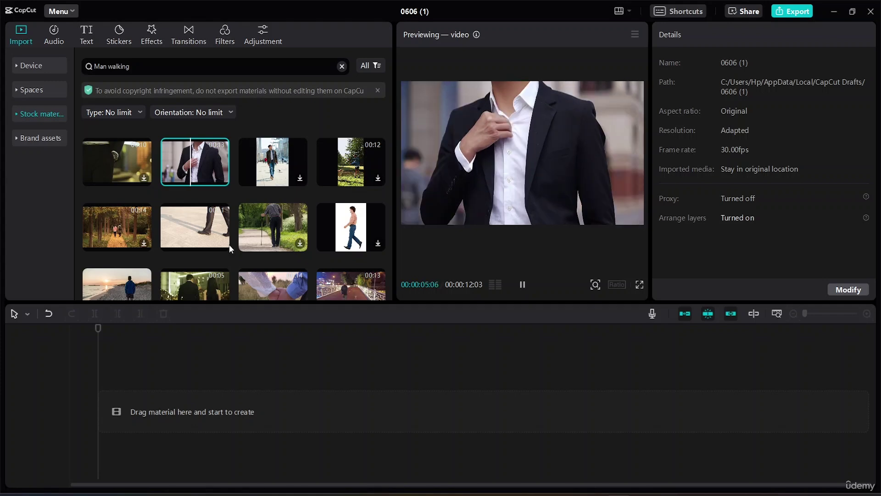
{"action": "left_click", "coordinate": [222, 178]}
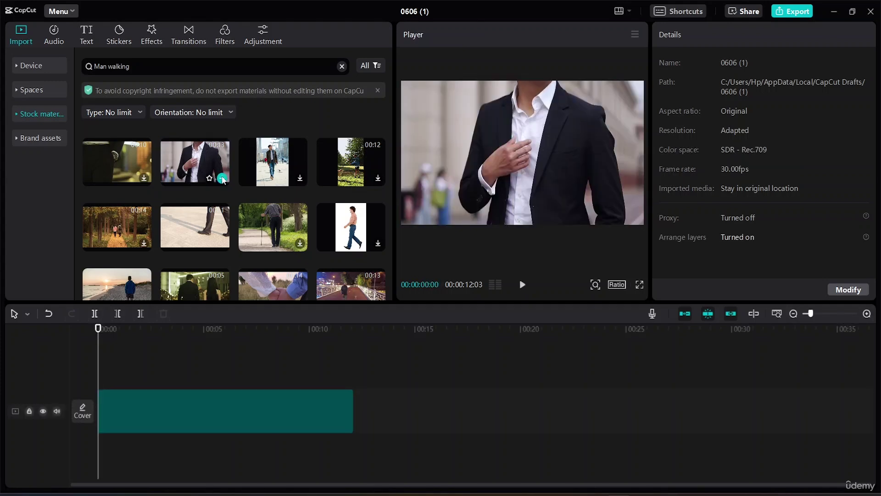
Step: Shift the suit clip sideways in the frame to position X 60
{"action": "left_click", "coordinate": [276, 419]}
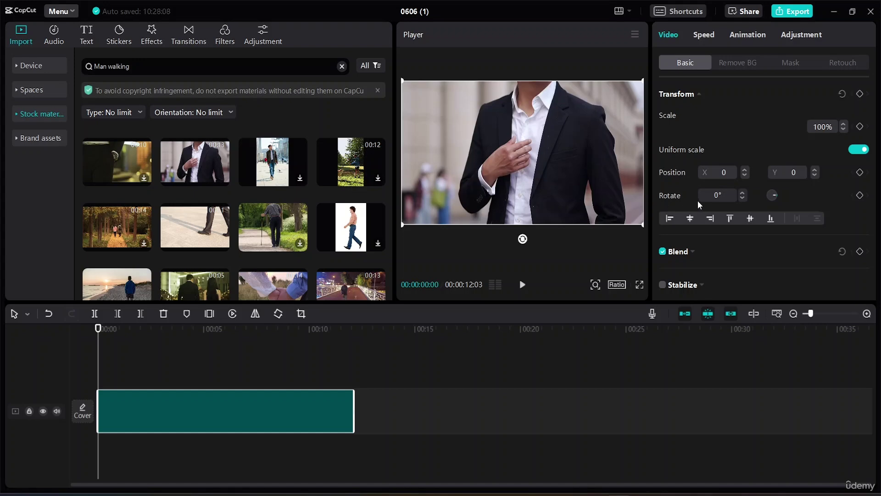
{"action": "left_click", "coordinate": [746, 169]}
{"action": "left_click", "coordinate": [747, 168]}
{"action": "left_click", "coordinate": [746, 169]}
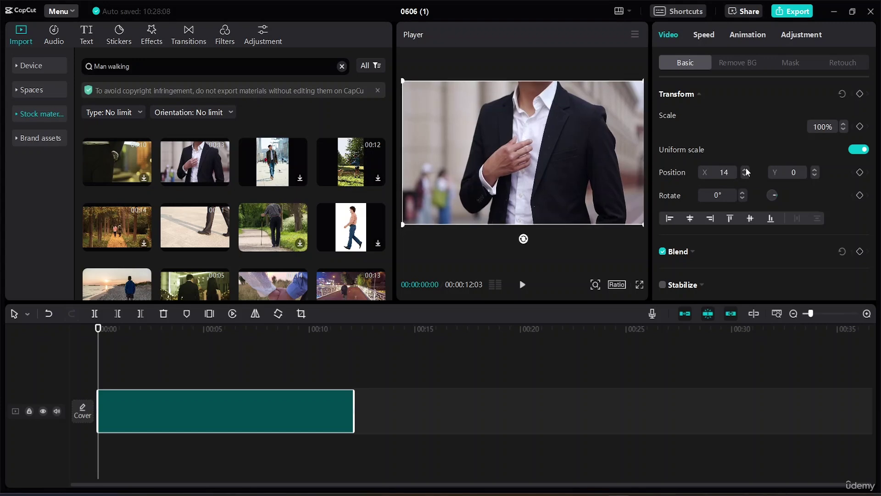
{"action": "left_click_drag", "start_coordinate": [747, 169], "coordinate": [747, 169]}
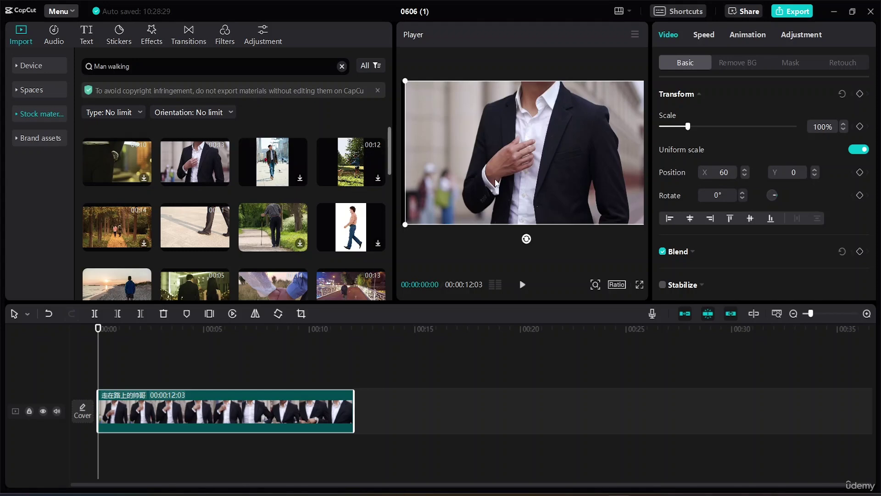
Step: Move the suit clip further along X to about 632, enlarge it to about 133% to fill the frame, and play it
{"action": "mouse_move", "coordinate": [496, 166]}
{"action": "left_mouse_down"}
{"action": "mouse_move", "coordinate": [568, 171]}
{"action": "mouse_move", "coordinate": [491, 164]}
{"action": "mouse_move", "coordinate": [517, 170]}
{"action": "mouse_move", "coordinate": [507, 167]}
{"action": "left_mouse_up"}
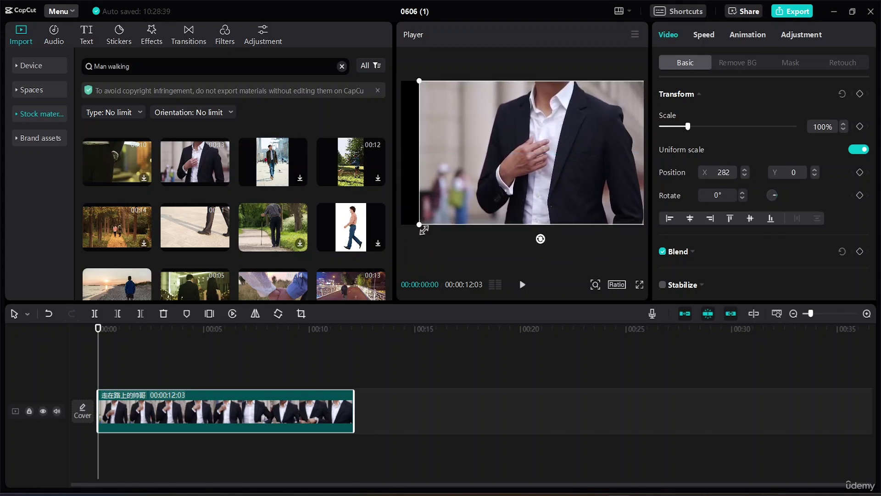
{"action": "left_click_drag", "start_coordinate": [424, 229], "coordinate": [388, 227]}
{"action": "mouse_move", "coordinate": [577, 141]}
{"action": "left_mouse_down"}
{"action": "mouse_move", "coordinate": [590, 139]}
{"action": "mouse_move", "coordinate": [579, 140]}
{"action": "left_mouse_up"}
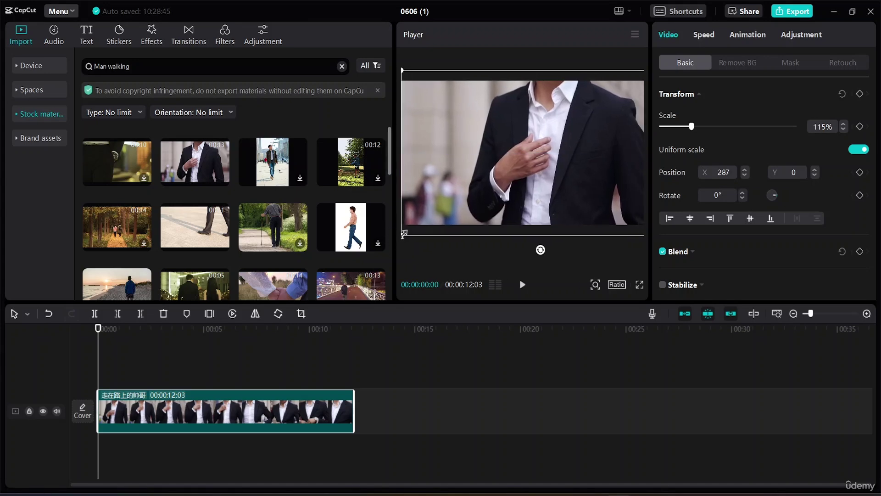
{"action": "left_click_drag", "start_coordinate": [400, 237], "coordinate": [387, 243]}
{"action": "left_click_drag", "start_coordinate": [560, 148], "coordinate": [577, 145]}
{"action": "left_click_drag", "start_coordinate": [408, 247], "coordinate": [402, 249]}
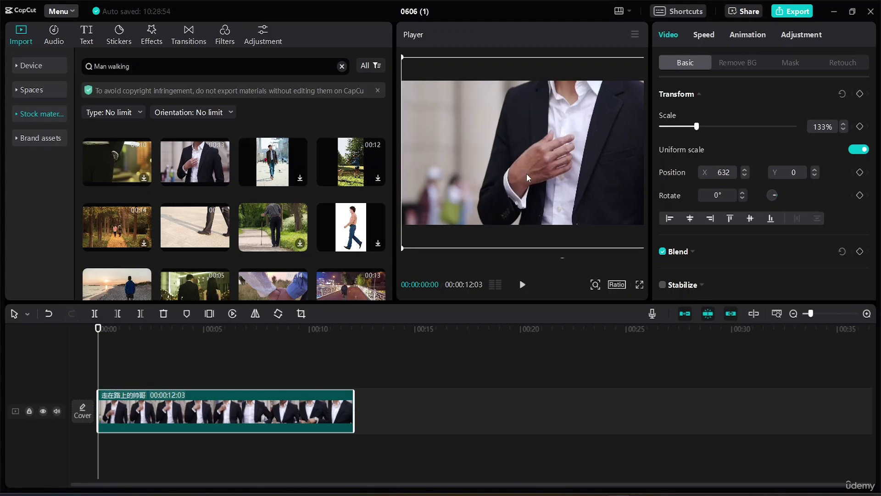
{"action": "left_click", "coordinate": [525, 289]}
Step: Find the photo of a man walking barefoot beside a rocky bank in the results and download it
{"action": "scroll", "coordinate": [254, 229], "scroll_direction": "down", "scroll_amount": 3}
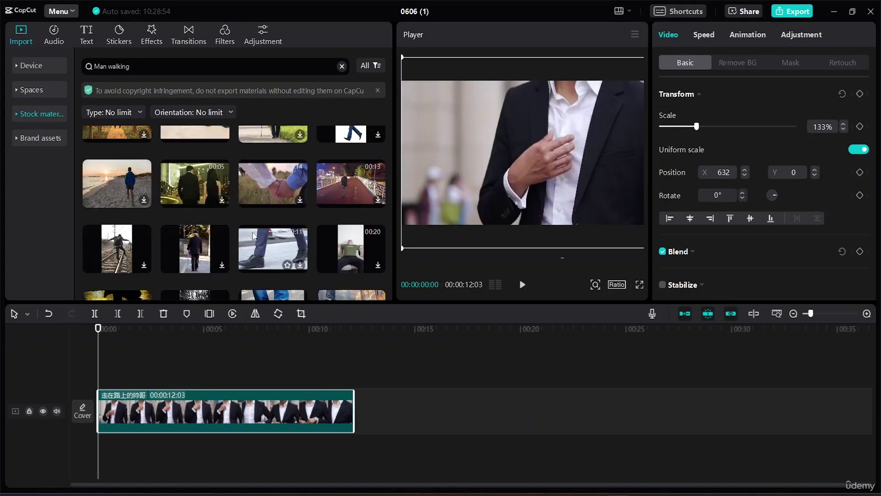
{"action": "scroll", "coordinate": [257, 231], "scroll_direction": "down", "scroll_amount": 4}
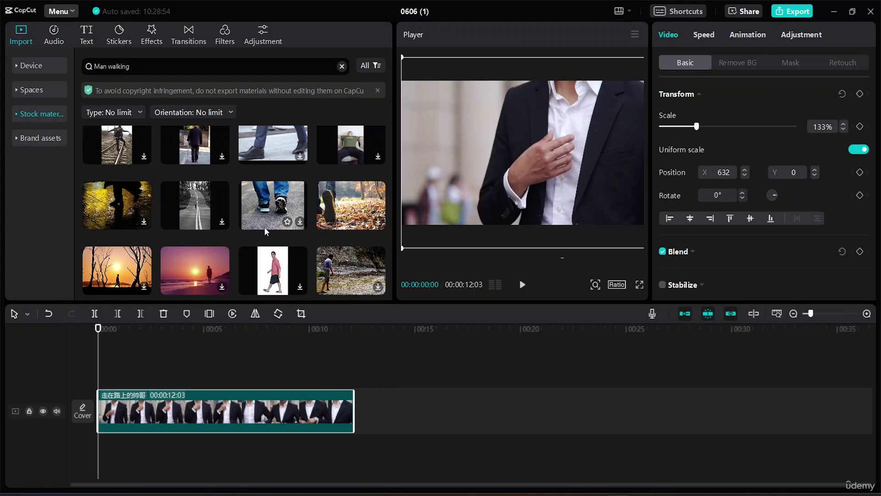
{"action": "scroll", "coordinate": [264, 228], "scroll_direction": "down", "scroll_amount": 3}
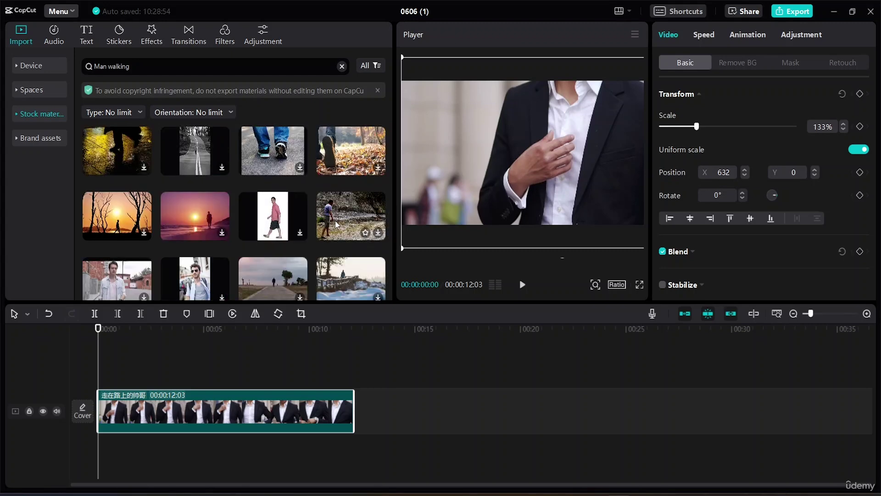
{"action": "left_click", "coordinate": [379, 234]}
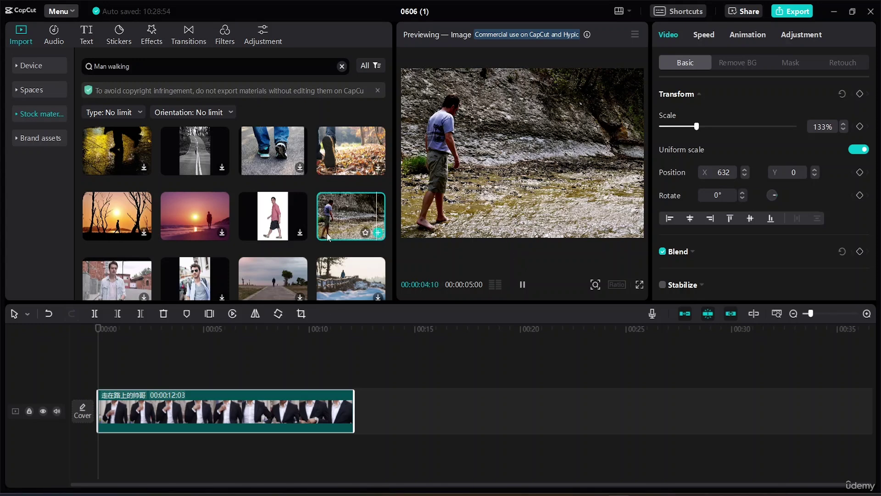
Step: Filter the "Man walking" results to Videos and look through the matching clips
{"action": "scroll", "coordinate": [183, 211], "scroll_direction": "down", "scroll_amount": 10}
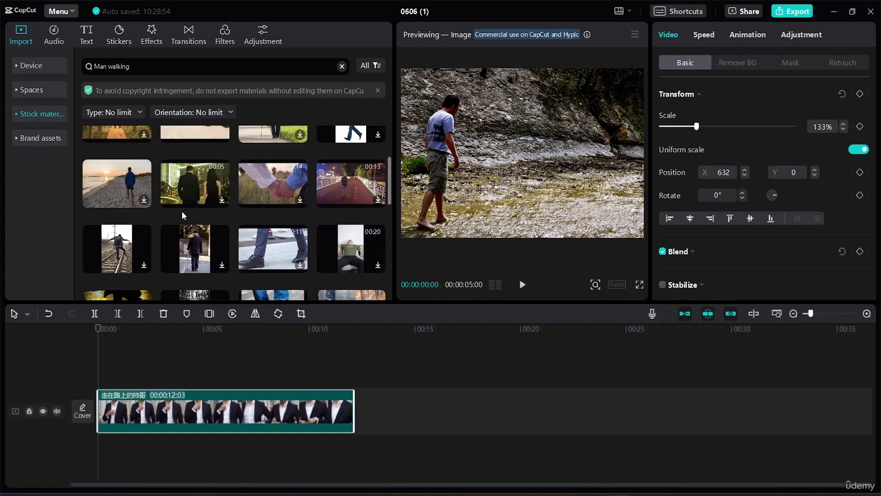
{"action": "left_click", "coordinate": [133, 111]}
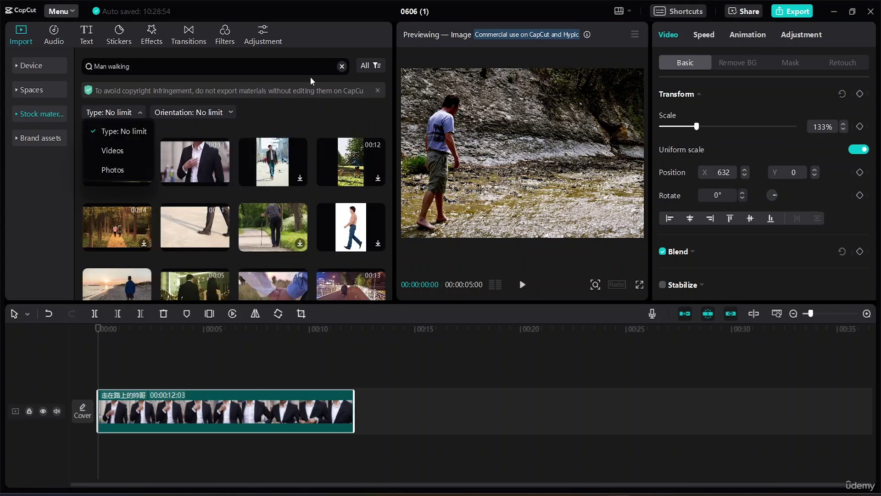
{"action": "left_click", "coordinate": [125, 147]}
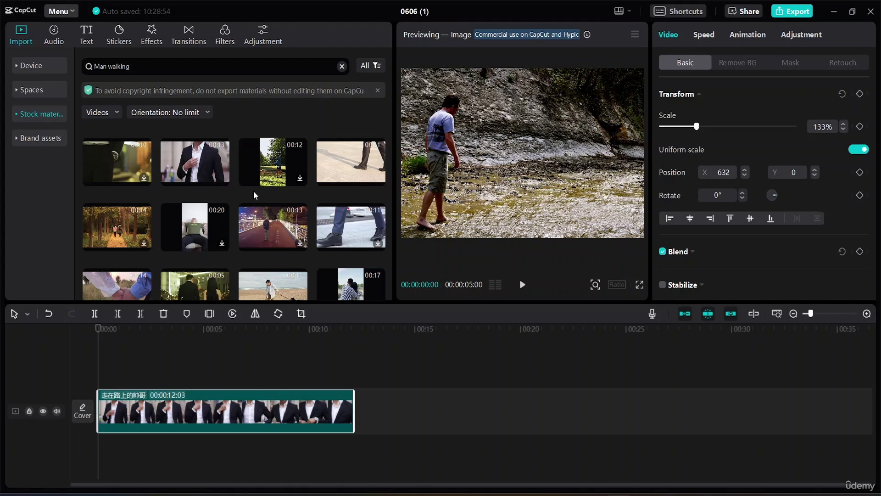
{"action": "scroll", "coordinate": [183, 187], "scroll_direction": "down", "scroll_amount": 4}
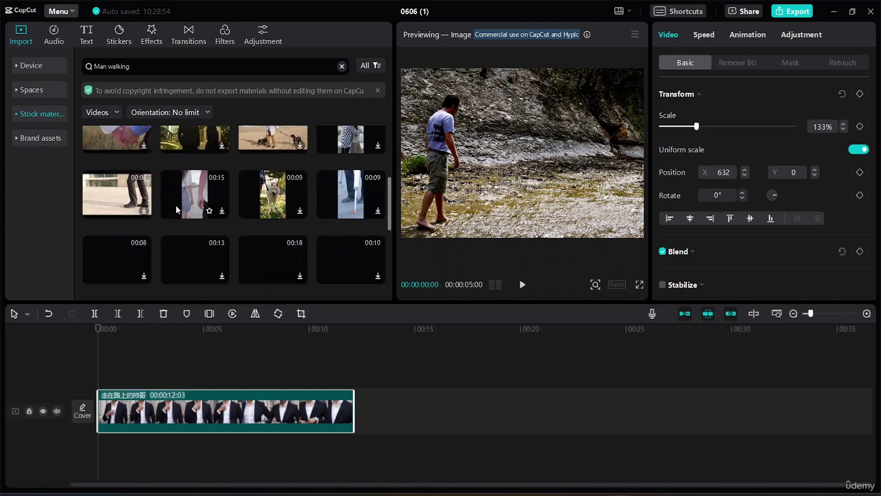
{"action": "scroll", "coordinate": [174, 204], "scroll_direction": "down", "scroll_amount": 1}
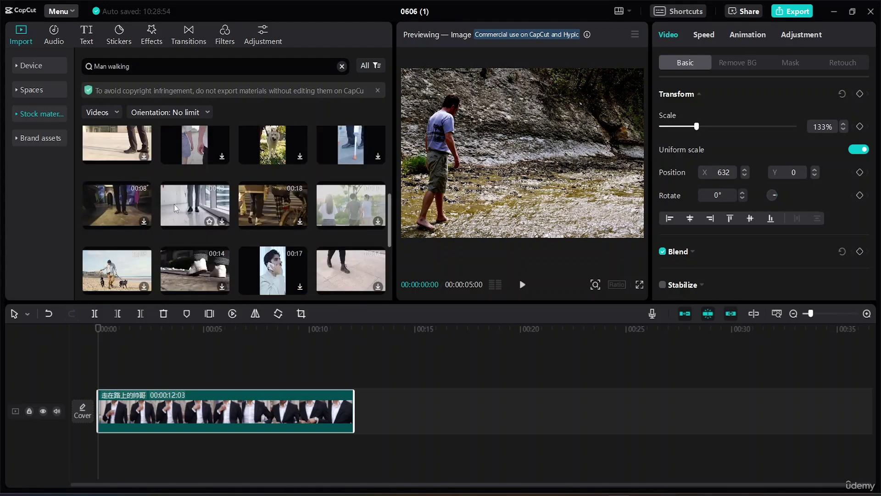
{"action": "scroll", "coordinate": [297, 217], "scroll_direction": "down", "scroll_amount": 2}
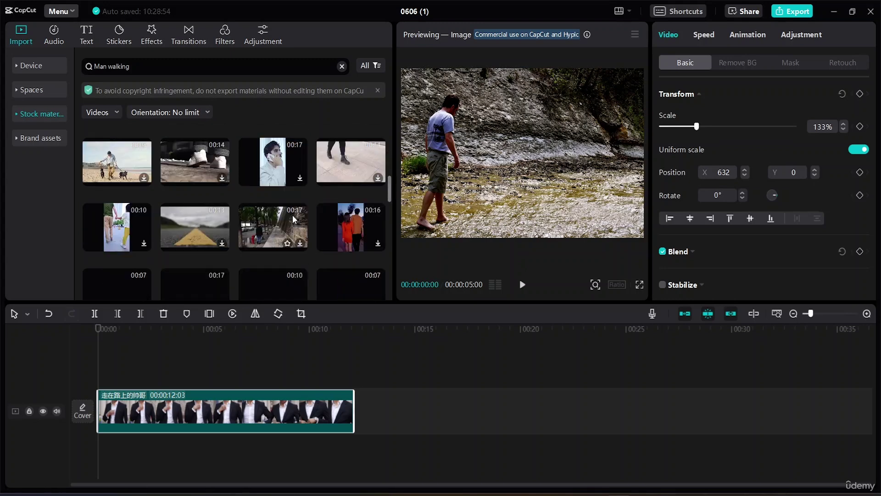
{"action": "scroll", "coordinate": [276, 215], "scroll_direction": "down", "scroll_amount": 2}
{"action": "scroll", "coordinate": [275, 215], "scroll_direction": "down", "scroll_amount": 2}
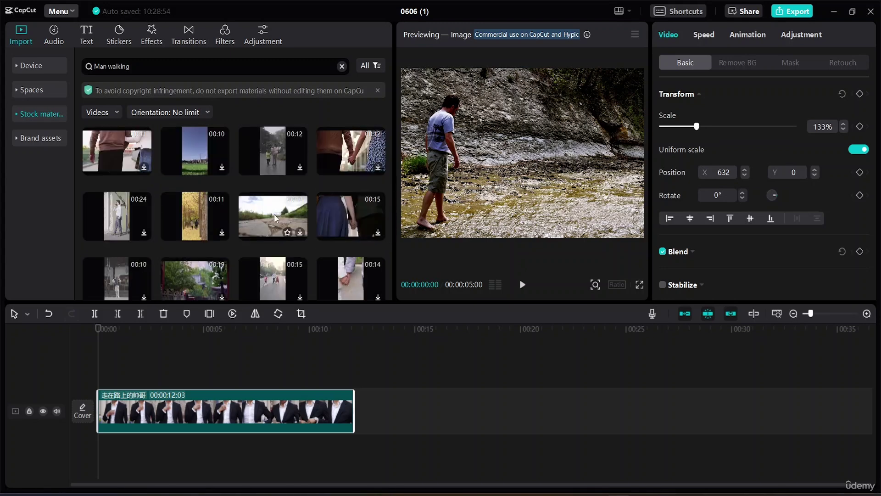
{"action": "scroll", "coordinate": [274, 214], "scroll_direction": "down", "scroll_amount": 2}
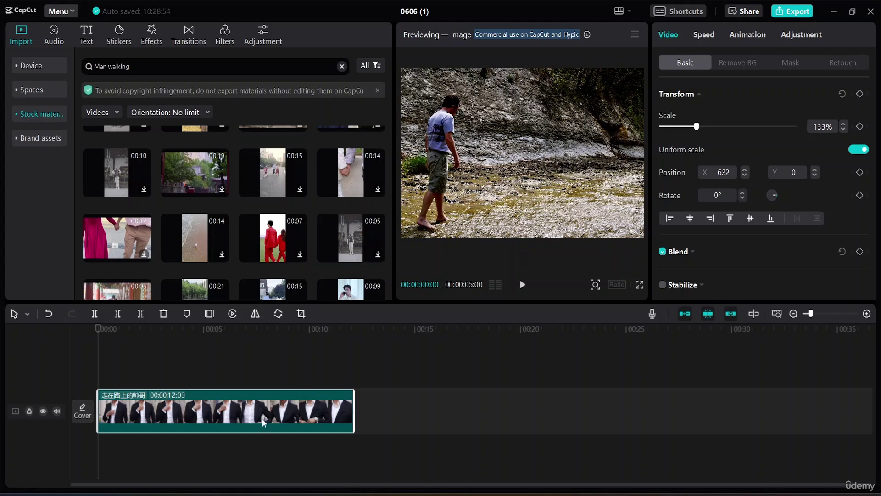
Step: Delete the suit clip from the timeline and continue looking through the walking video results
{"action": "key", "text": "Delete"}
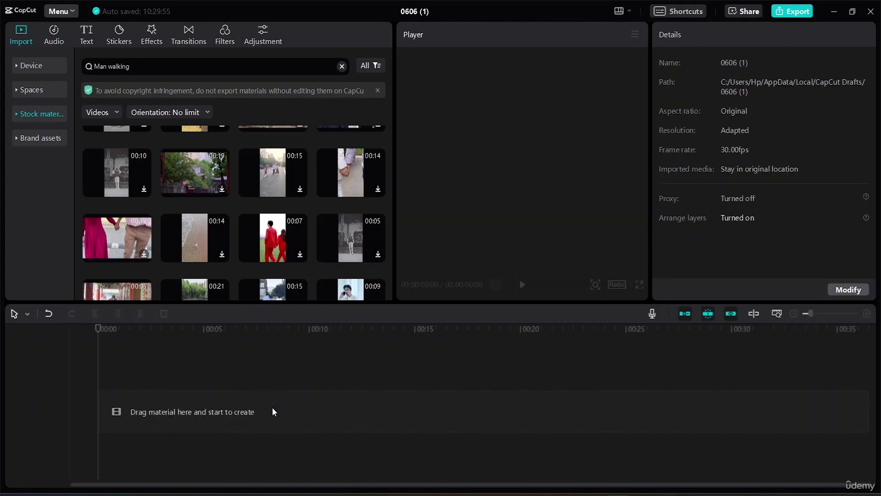
{"action": "scroll", "coordinate": [225, 174], "scroll_direction": "down", "scroll_amount": 2}
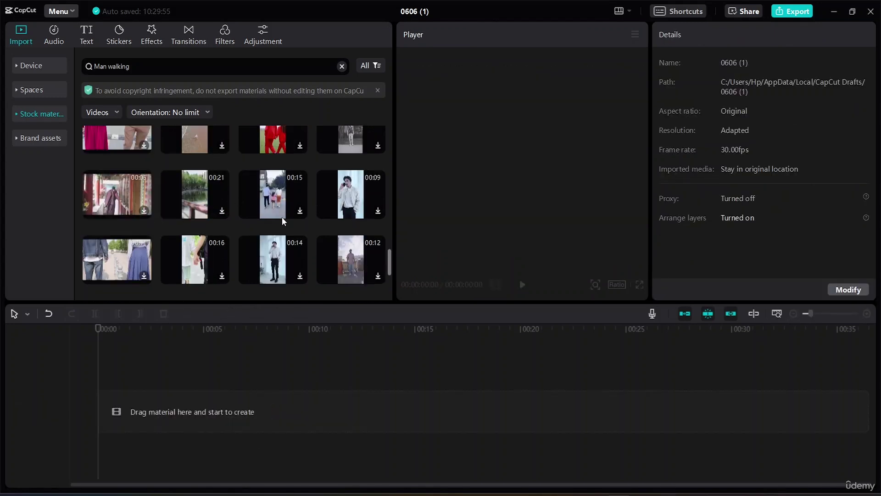
{"action": "scroll", "coordinate": [282, 217], "scroll_direction": "down", "scroll_amount": 2}
{"action": "scroll", "coordinate": [276, 217], "scroll_direction": "down", "scroll_amount": 2}
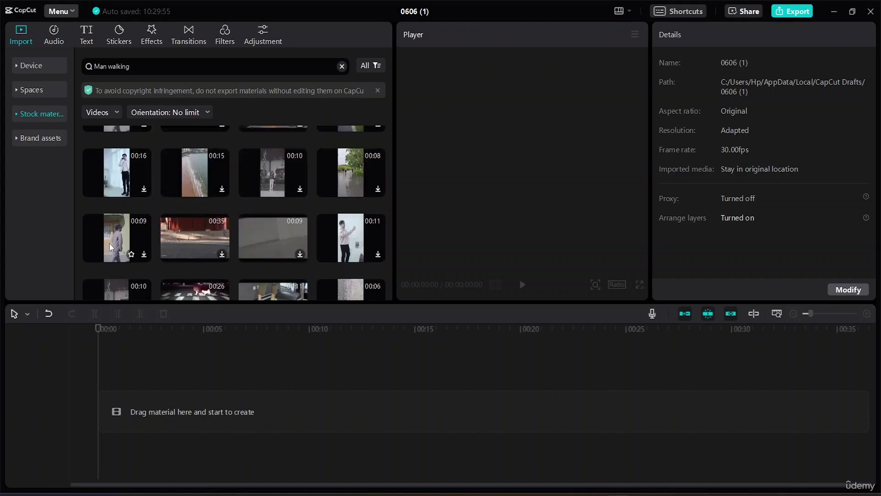
{"action": "scroll", "coordinate": [142, 238], "scroll_direction": "down", "scroll_amount": 2}
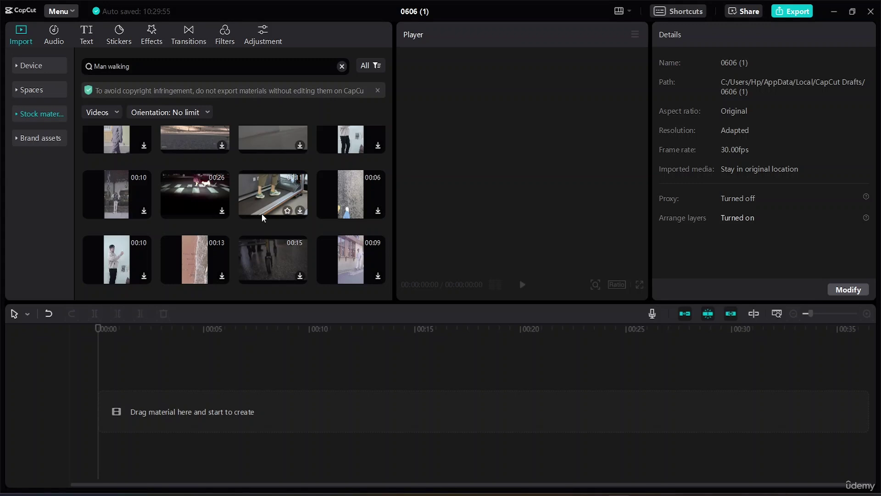
Step: Find the clip of a couple walking along a garden path in the results, download it, and place it at the timeline's start
{"action": "scroll", "coordinate": [265, 213], "scroll_direction": "down", "scroll_amount": 2}
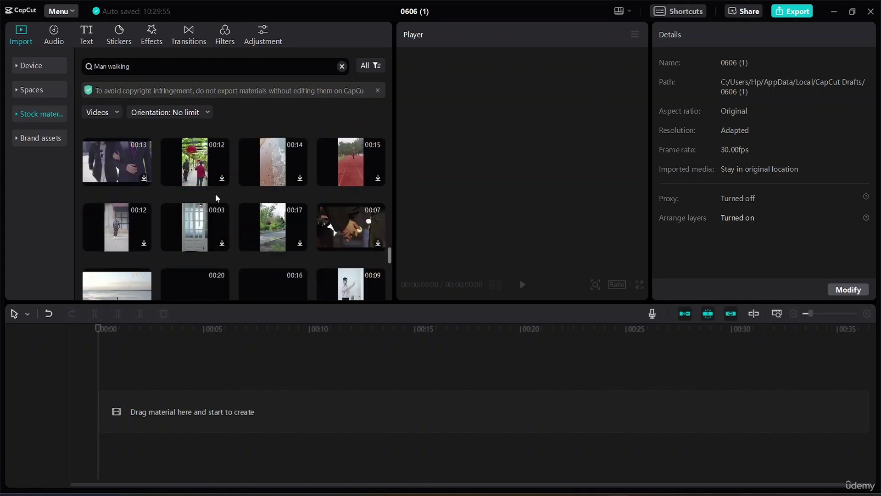
{"action": "scroll", "coordinate": [276, 206], "scroll_direction": "down", "scroll_amount": 2}
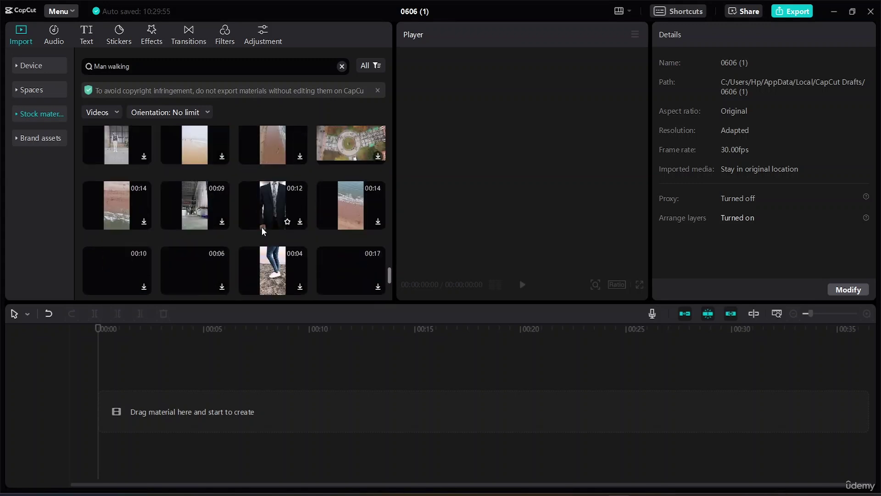
{"action": "scroll", "coordinate": [259, 232], "scroll_direction": "down", "scroll_amount": 2}
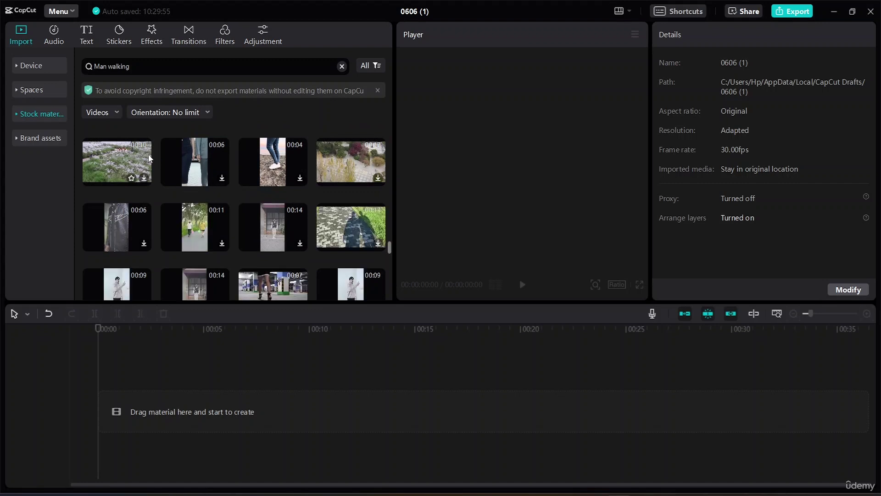
{"action": "scroll", "coordinate": [255, 205], "scroll_direction": "down", "scroll_amount": 2}
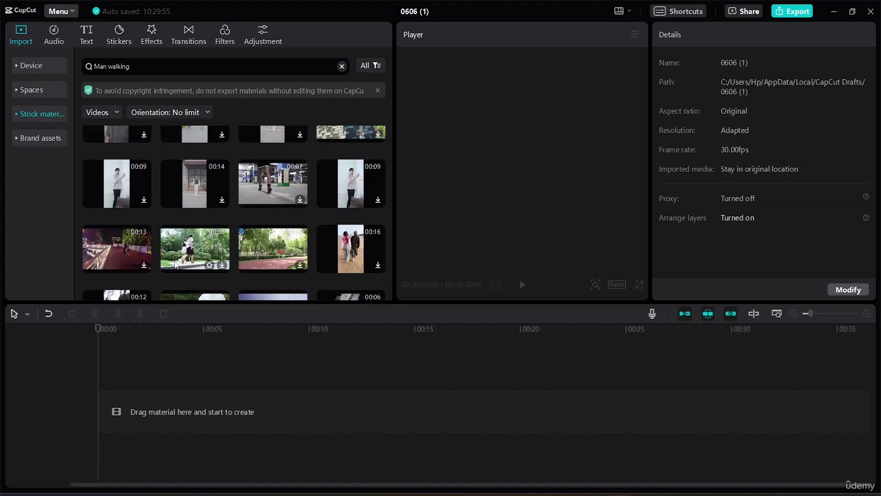
{"action": "left_click", "coordinate": [223, 266]}
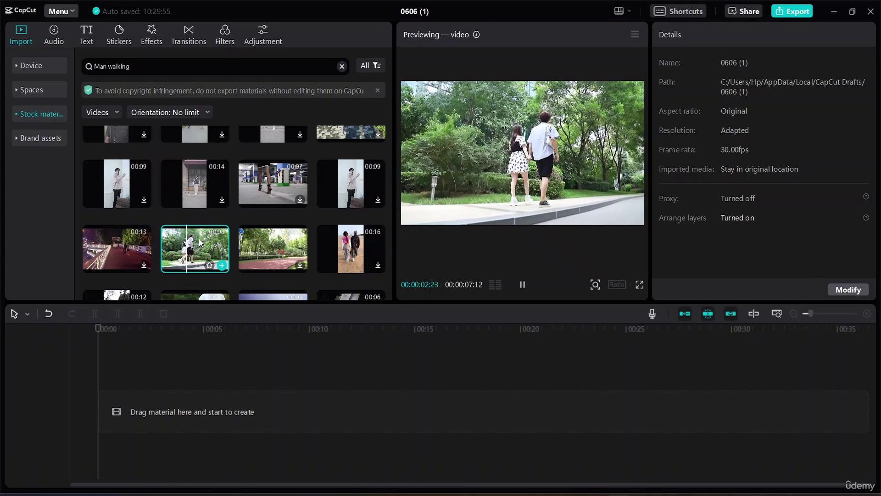
{"action": "left_click_drag", "start_coordinate": [185, 270], "coordinate": [96, 386]}
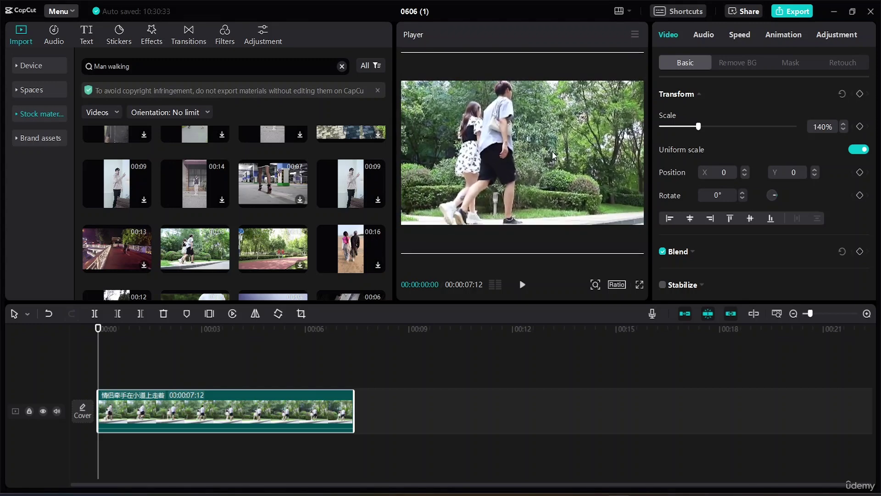
Step: Shift the couple clip along X to about -907 and enlarge it to about 147% so it fills the frame
{"action": "left_click_drag", "start_coordinate": [552, 151], "coordinate": [511, 155]}
{"action": "left_click", "coordinate": [524, 286]}
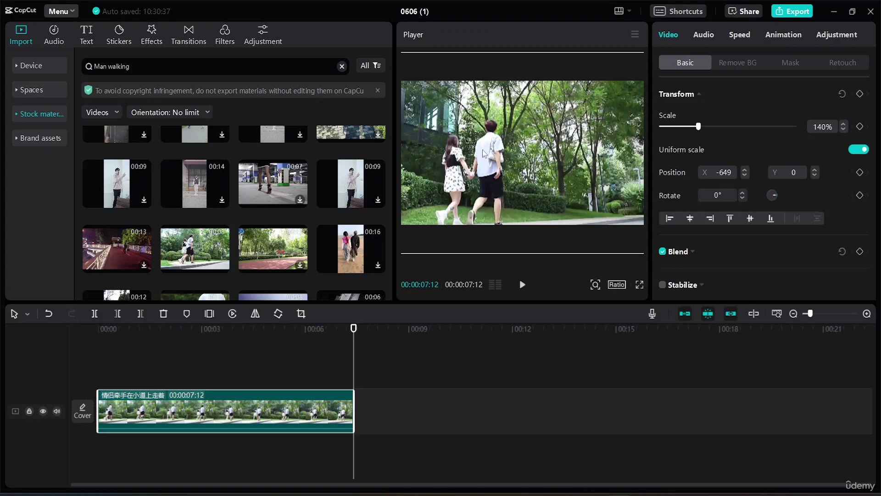
{"action": "left_click_drag", "start_coordinate": [494, 169], "coordinate": [477, 172]}
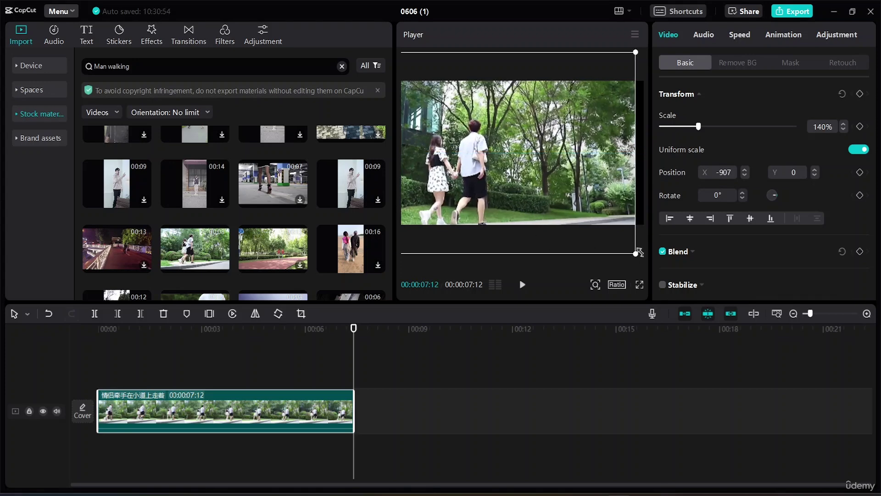
{"action": "left_click_drag", "start_coordinate": [635, 254], "coordinate": [651, 255]}
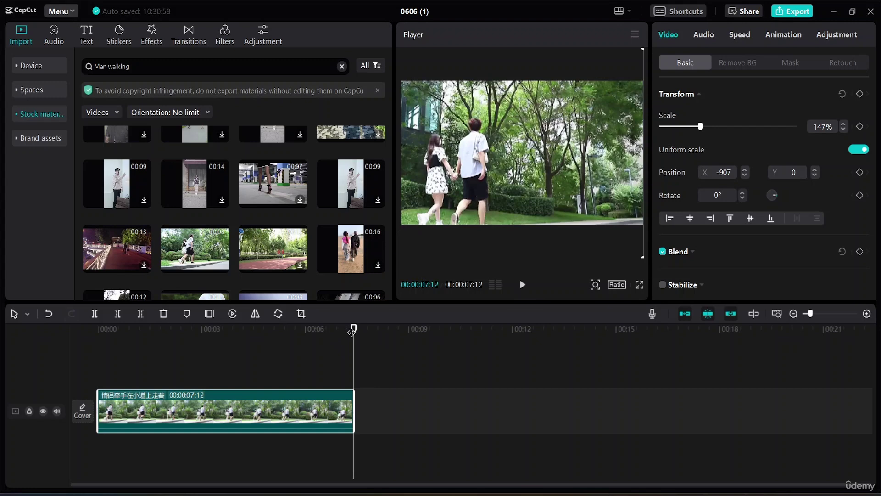
Step: Play the couple clip from the start and nudge its X position to about -903
{"action": "left_click_drag", "start_coordinate": [353, 328], "coordinate": [98, 329]}
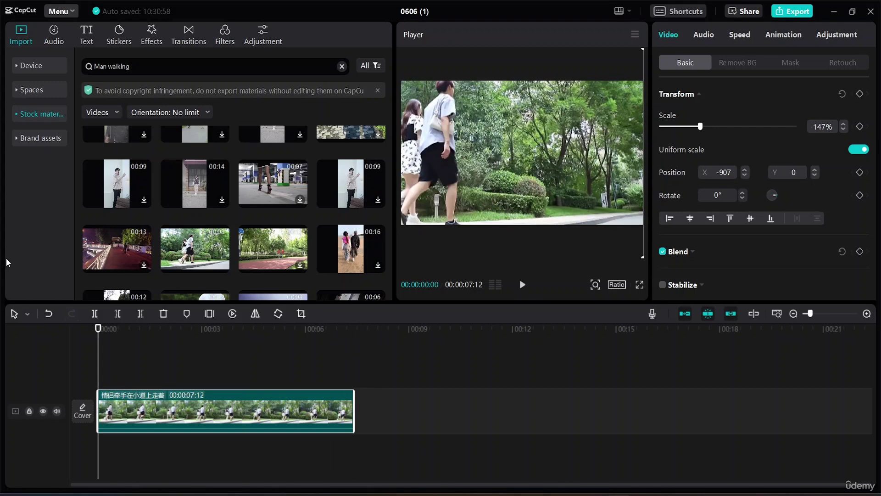
{"action": "key", "text": "space"}
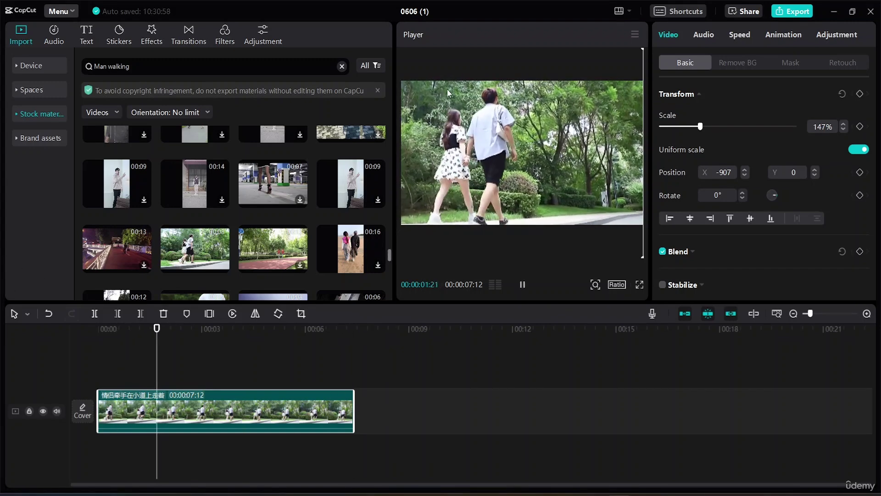
{"action": "mouse_move", "coordinate": [438, 141]}
{"action": "left_mouse_down"}
{"action": "mouse_move", "coordinate": [512, 143]}
{"action": "mouse_move", "coordinate": [435, 142]}
{"action": "mouse_move", "coordinate": [453, 144]}
{"action": "left_mouse_up"}
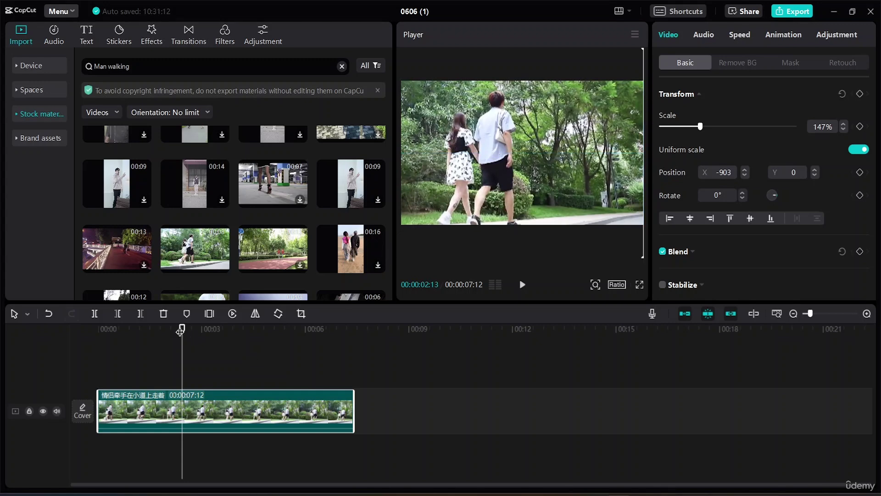
Step: Animate the clip's position with keyframes from X -903 at its start to X about 839 at its end
{"action": "left_click_drag", "start_coordinate": [183, 340], "coordinate": [1, 305]}
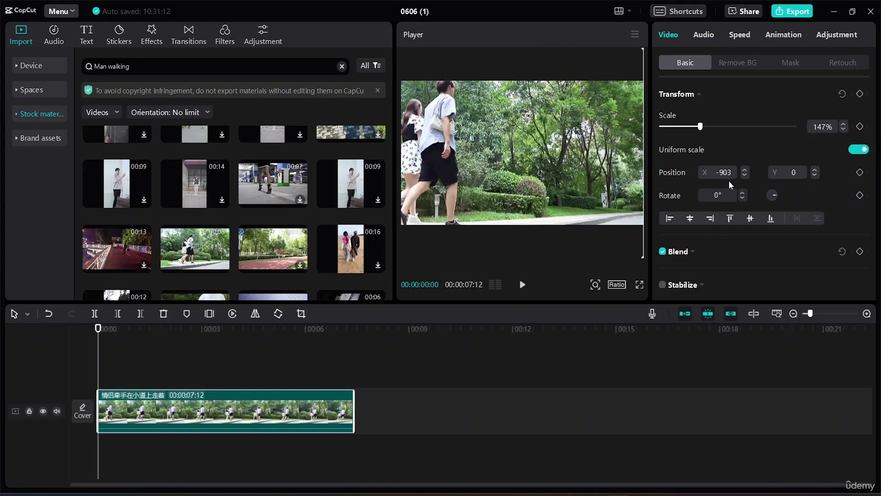
{"action": "left_click", "coordinate": [860, 172]}
{"action": "left_click_drag", "start_coordinate": [98, 330], "coordinate": [354, 333]}
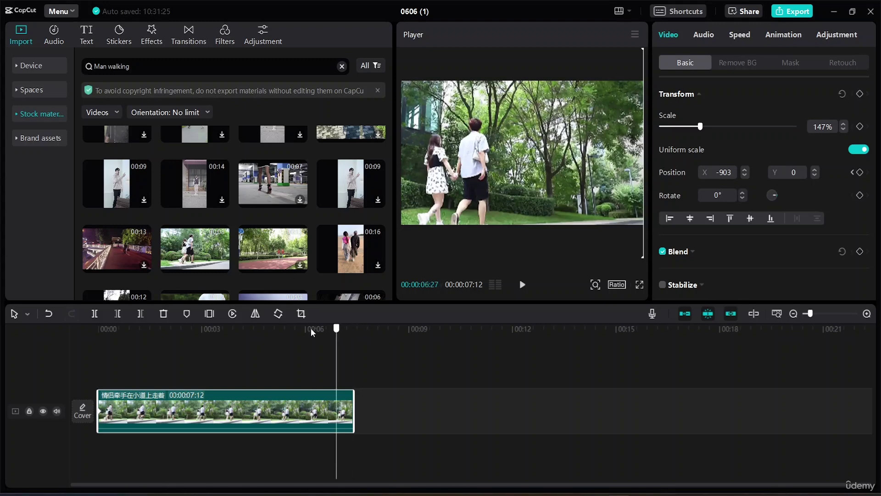
{"action": "left_click", "coordinate": [199, 329]}
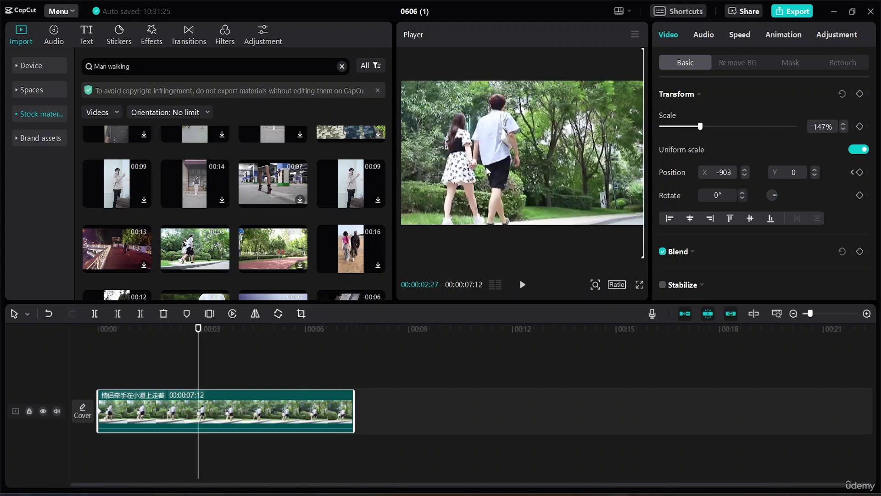
{"action": "left_click_drag", "start_coordinate": [479, 171], "coordinate": [587, 172]}
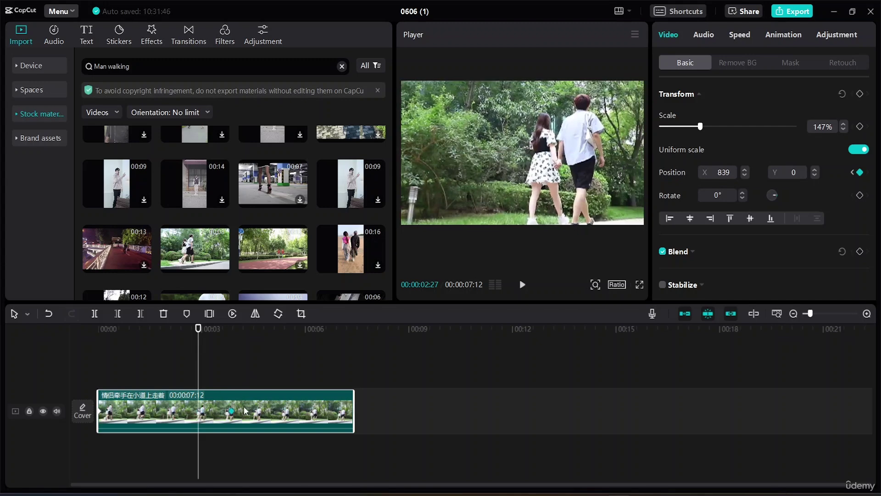
{"action": "left_click_drag", "start_coordinate": [353, 409], "coordinate": [353, 409]}
Step: Play the clip from the start and scrub back to its middle to check the position animation
{"action": "left_click_drag", "start_coordinate": [191, 323], "coordinate": [1, 248]}
{"action": "key", "text": "space"}
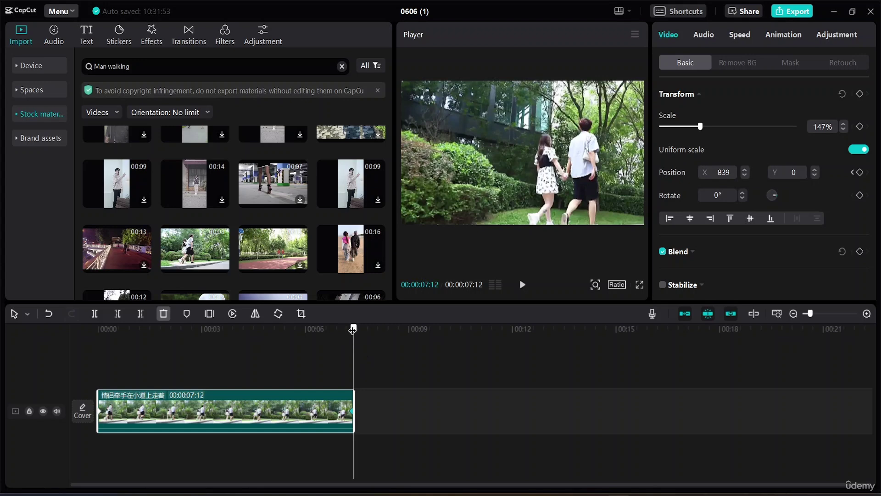
{"action": "left_click_drag", "start_coordinate": [353, 328], "coordinate": [213, 329]}
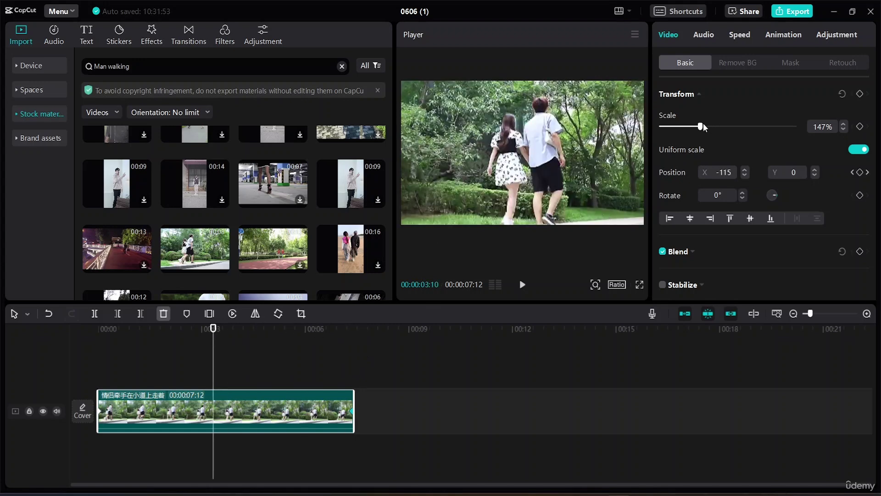
Step: Add a scale keyframe at 147% at the start of the couple clip
{"action": "mouse_move", "coordinate": [703, 126]}
{"action": "left_mouse_down"}
{"action": "mouse_move", "coordinate": [716, 126]}
{"action": "mouse_move", "coordinate": [701, 126]}
{"action": "left_mouse_up"}
{"action": "left_click_drag", "start_coordinate": [200, 326], "coordinate": [4, 325]}
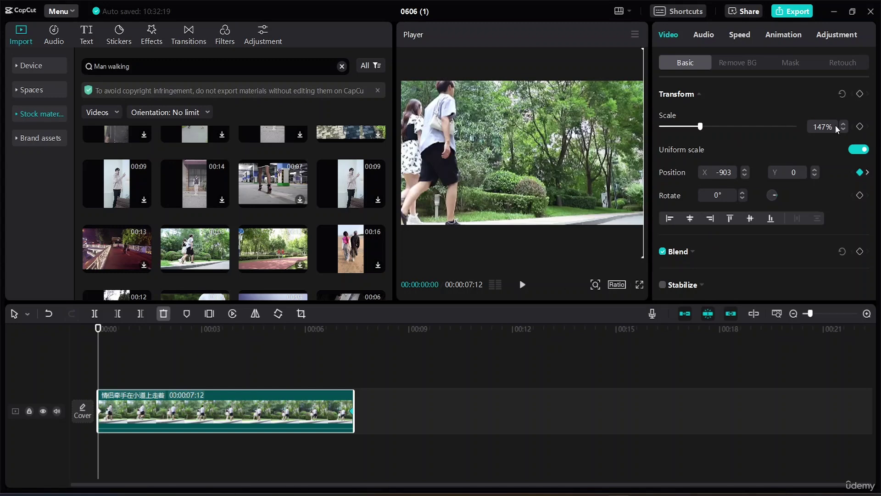
{"action": "left_click", "coordinate": [860, 125]}
Step: Try a 150% scale keyframe near the end of the clip and undo it
{"action": "left_click_drag", "start_coordinate": [99, 328], "coordinate": [350, 340]}
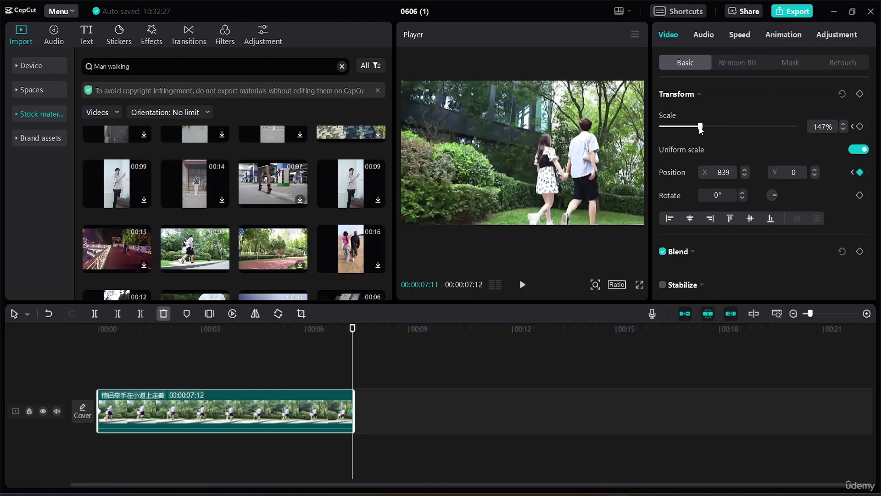
{"action": "mouse_move", "coordinate": [701, 130]}
{"action": "left_mouse_down"}
{"action": "mouse_move", "coordinate": [724, 128]}
{"action": "mouse_move", "coordinate": [689, 128]}
{"action": "mouse_move", "coordinate": [701, 127]}
{"action": "left_mouse_up"}
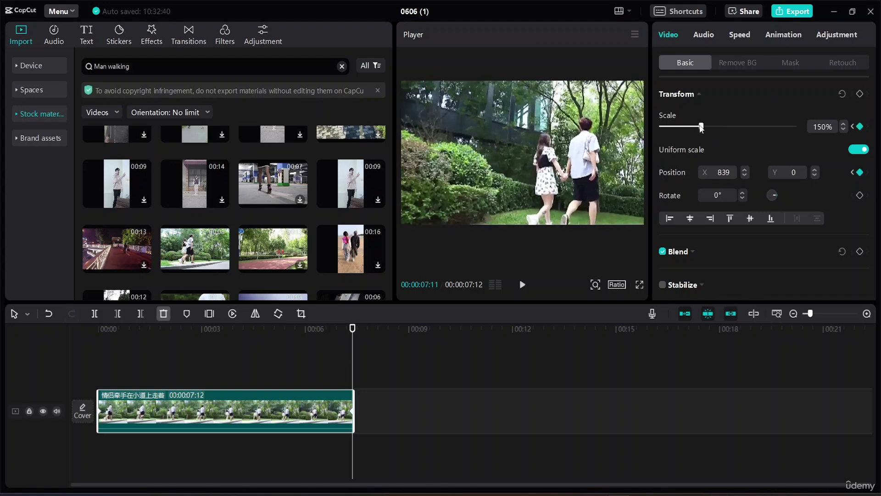
{"action": "key", "text": "ctrl+z"}
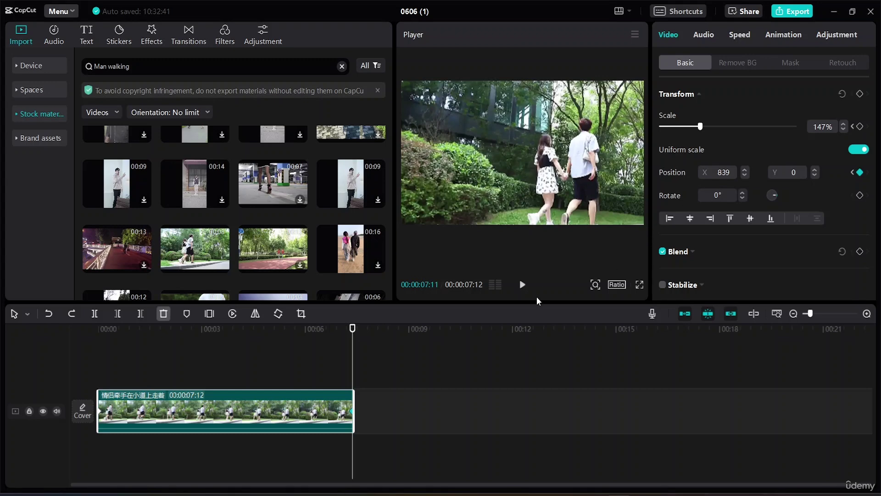
Step: Play the animated couple clip through from the start and return the playhead to the beginning
{"action": "left_click_drag", "start_coordinate": [355, 328], "coordinate": [1, 322]}
{"action": "key", "text": "space"}
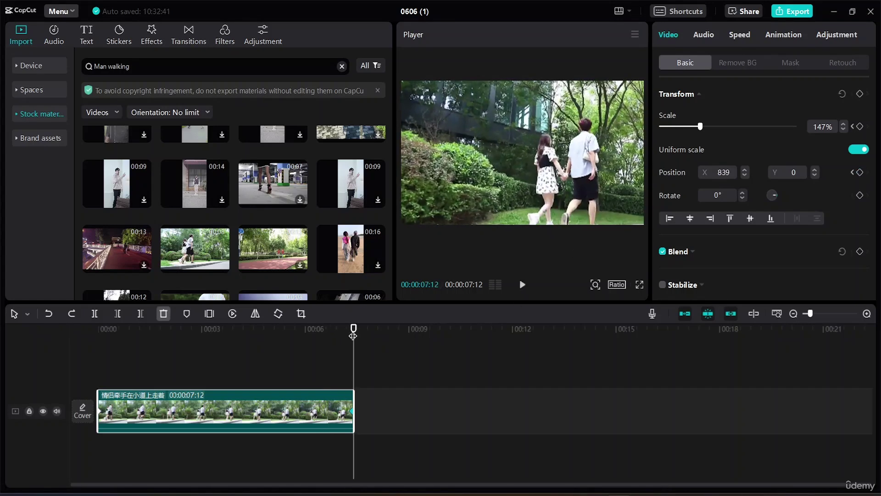
{"action": "left_click_drag", "start_coordinate": [353, 336], "coordinate": [1, 330]}
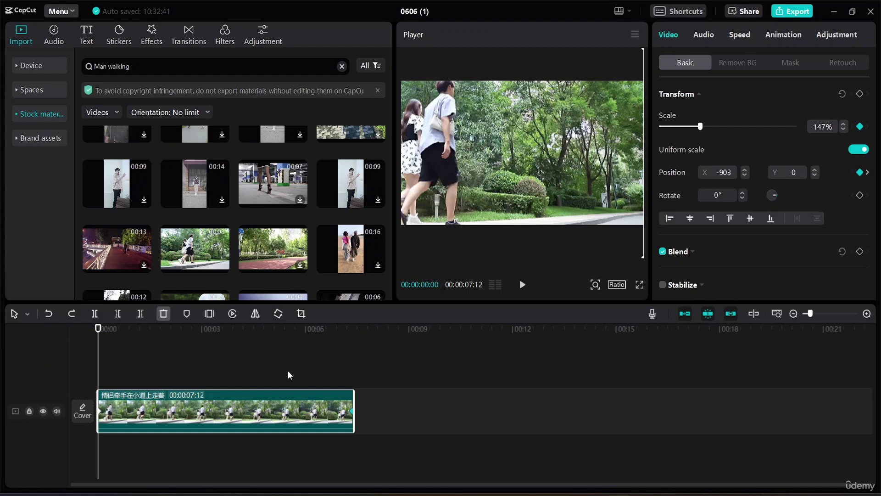
{"action": "right_click", "coordinate": [204, 408]}
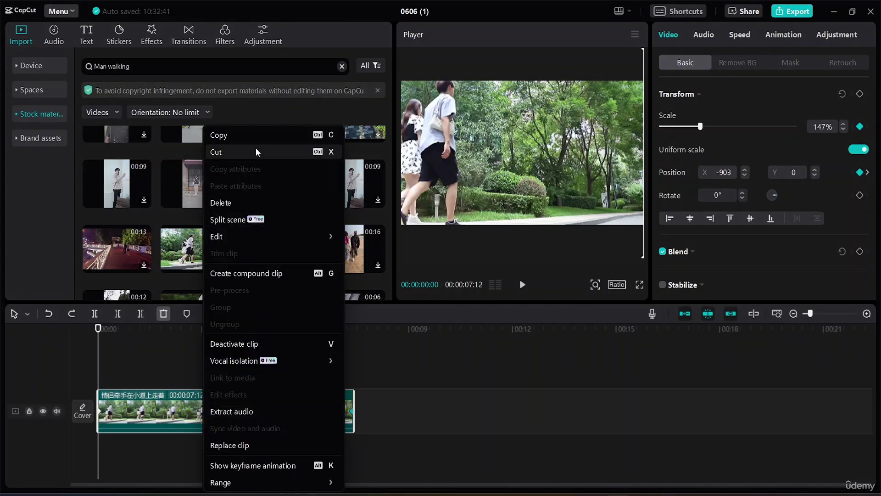
{"action": "left_click", "coordinate": [251, 133]}
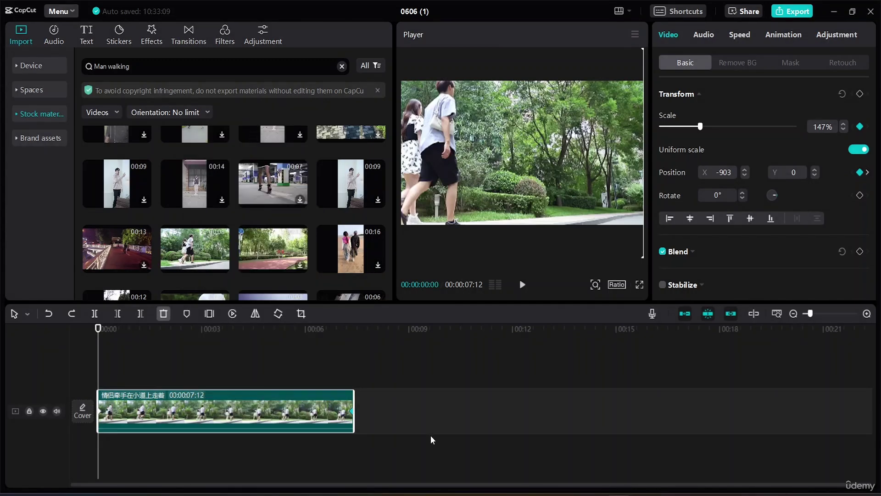
{"action": "right_click", "coordinate": [416, 409]}
{"action": "left_click", "coordinate": [380, 410]}
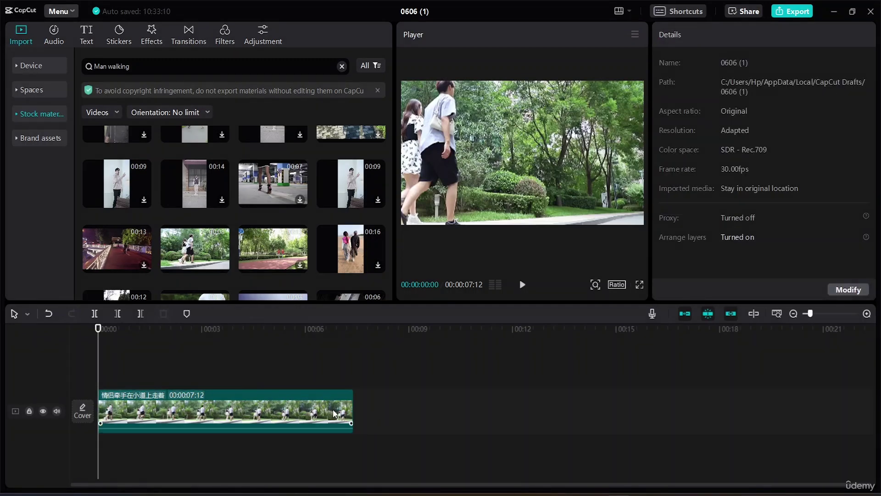
Step: Copy the animated couple clip and paste the duplicate at the end of the original
{"action": "left_click", "coordinate": [333, 409]}
{"action": "right_click", "coordinate": [333, 409]}
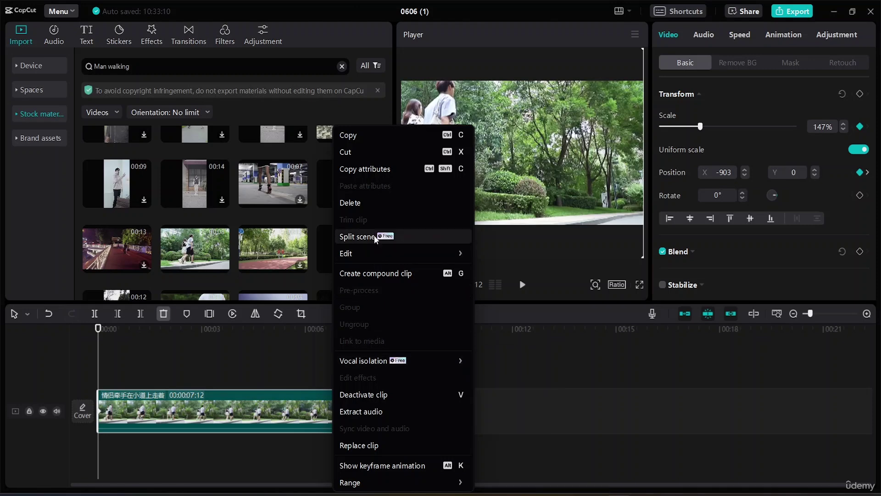
{"action": "left_click", "coordinate": [382, 136]}
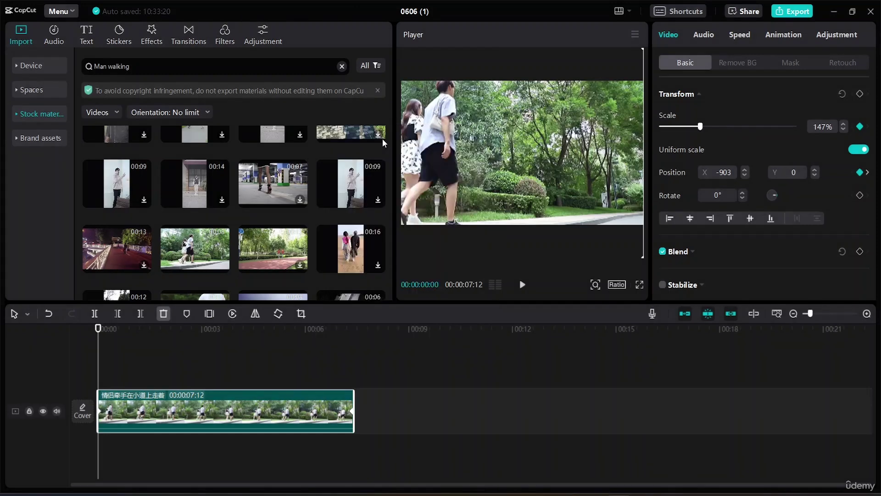
{"action": "left_click", "coordinate": [391, 426]}
{"action": "right_click", "coordinate": [393, 408]}
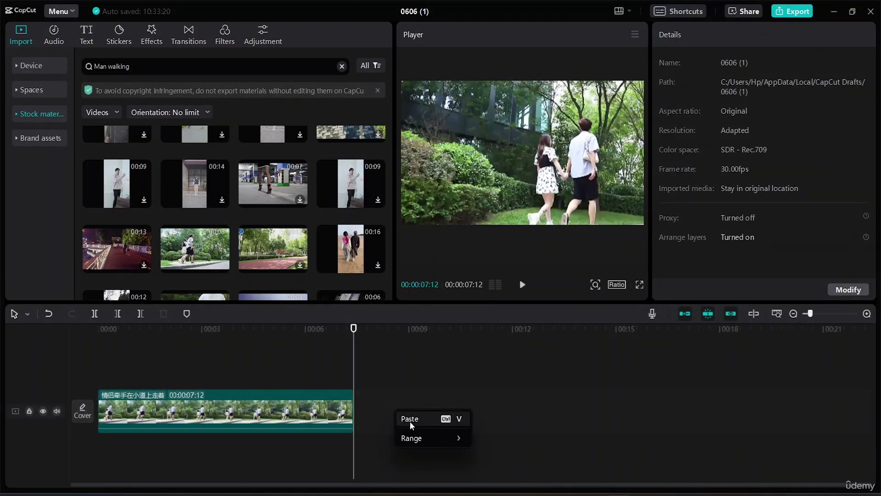
{"action": "left_click", "coordinate": [410, 419]}
Step: Move the duplicate onto a track directly above the original, aligned with its start
{"action": "left_click_drag", "start_coordinate": [423, 395], "coordinate": [174, 385]}
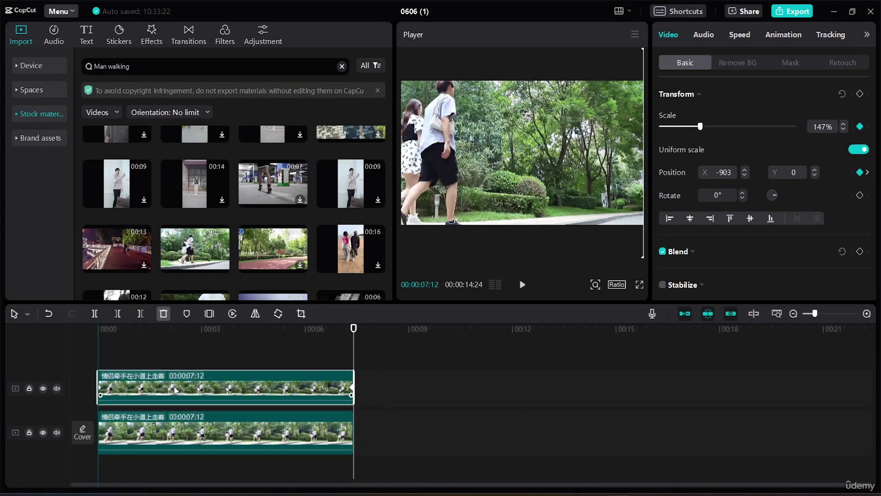
{"action": "left_click", "coordinate": [187, 441]}
{"action": "left_click", "coordinate": [418, 370]}
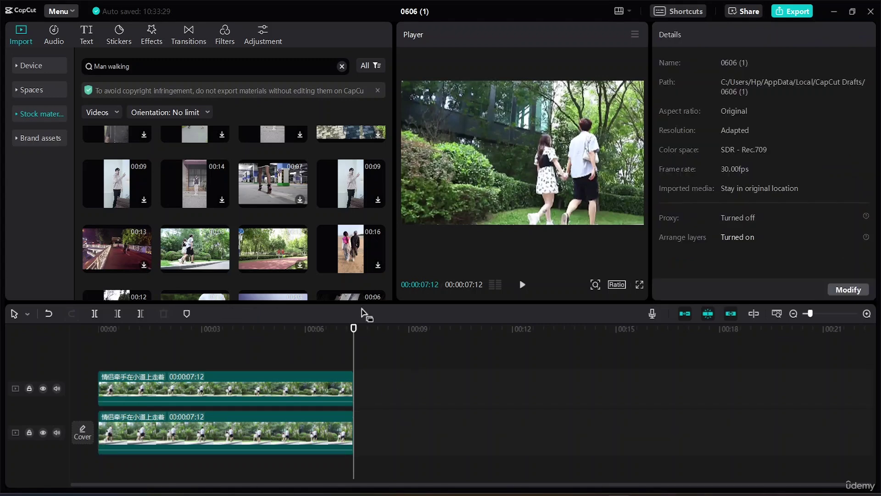
Step: Apply automatic background removal to the upper couple clip
{"action": "left_click", "coordinate": [263, 388]}
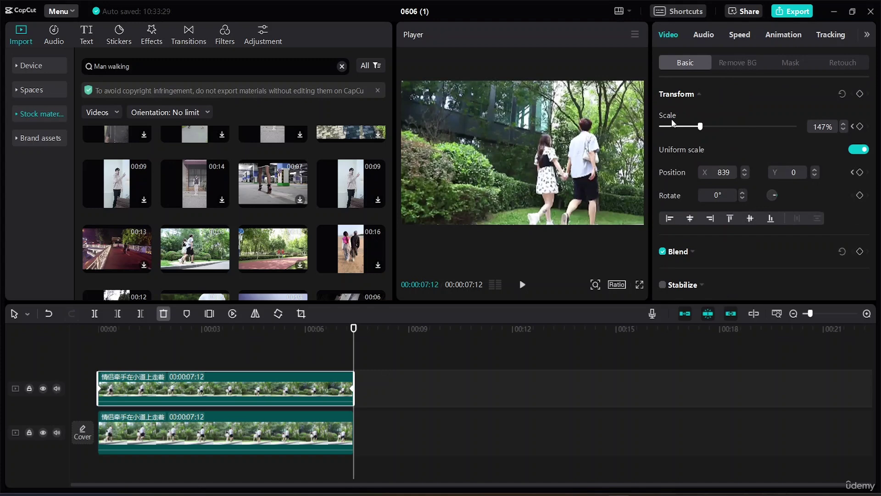
{"action": "left_click", "coordinate": [739, 64]}
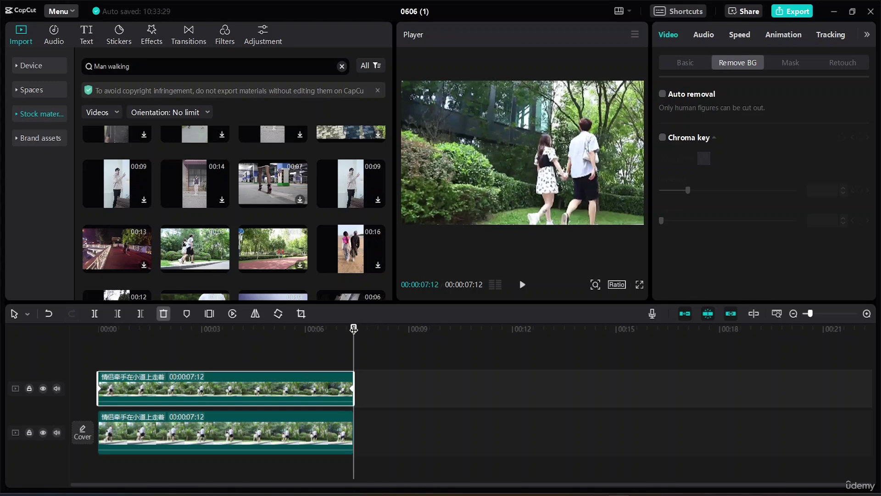
{"action": "left_click_drag", "start_coordinate": [354, 328], "coordinate": [297, 329]}
{"action": "left_click_drag", "start_coordinate": [145, 331], "coordinate": [117, 330]}
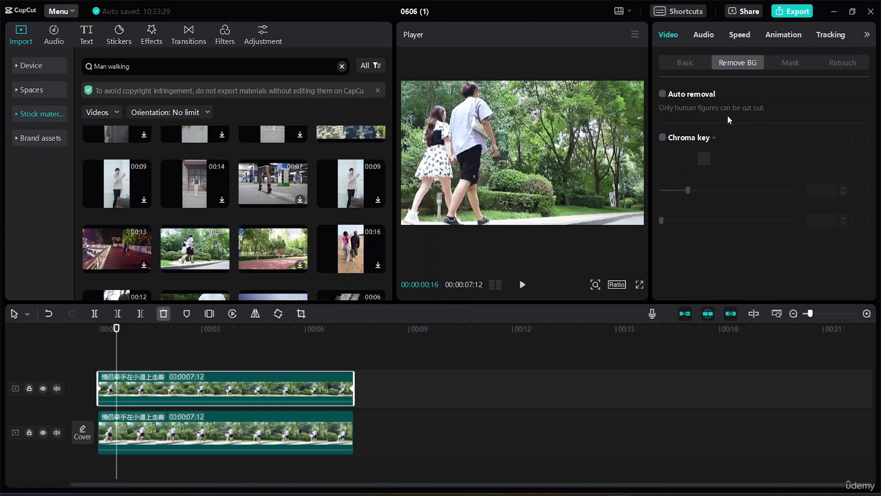
{"action": "left_click", "coordinate": [664, 95]}
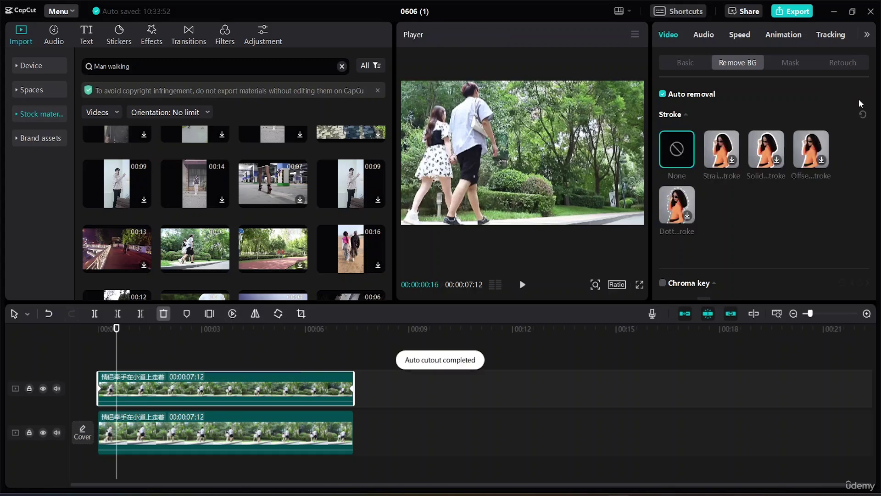
Step: Hide the lower track to preview the upper clip's cutout in playback, then show the track again
{"action": "left_click", "coordinate": [279, 434]}
{"action": "left_click", "coordinate": [44, 432]}
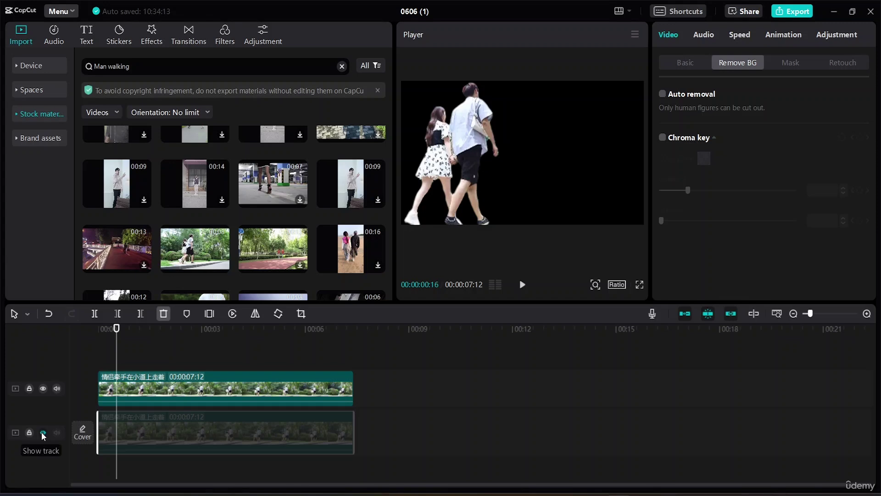
{"action": "key", "text": "space"}
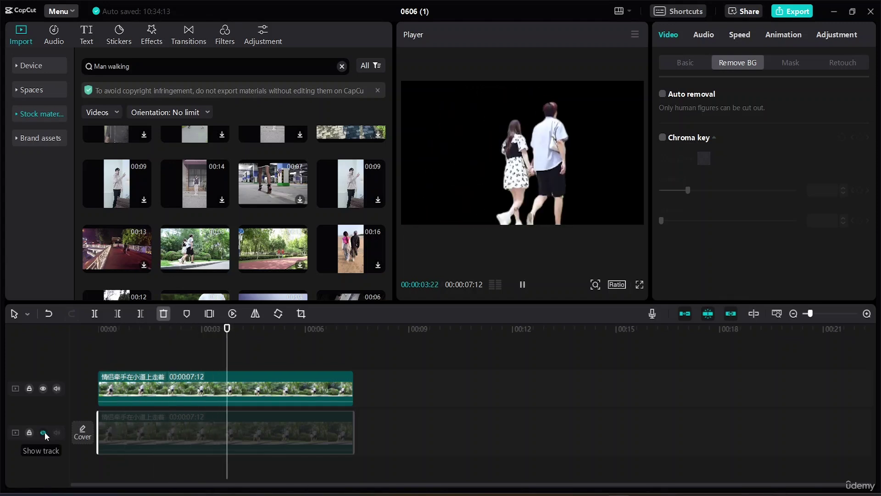
{"action": "key", "text": "space"}
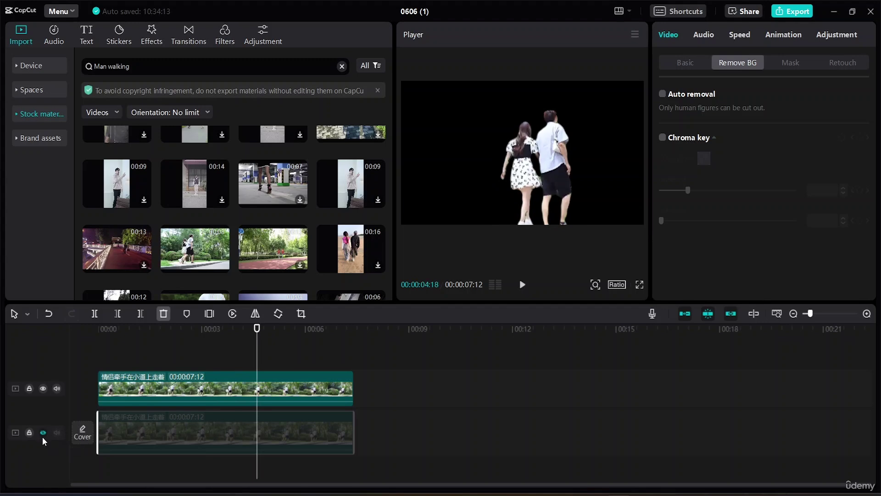
{"action": "left_click", "coordinate": [43, 432]}
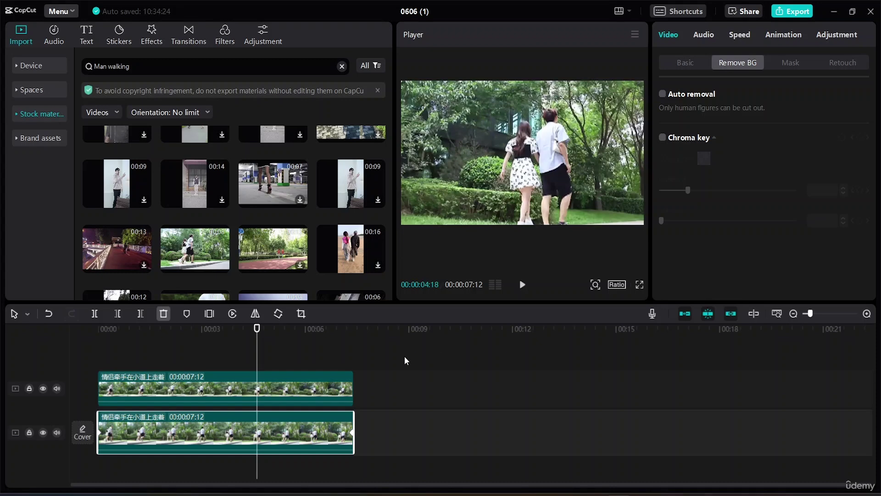
{"action": "left_click", "coordinate": [337, 379]}
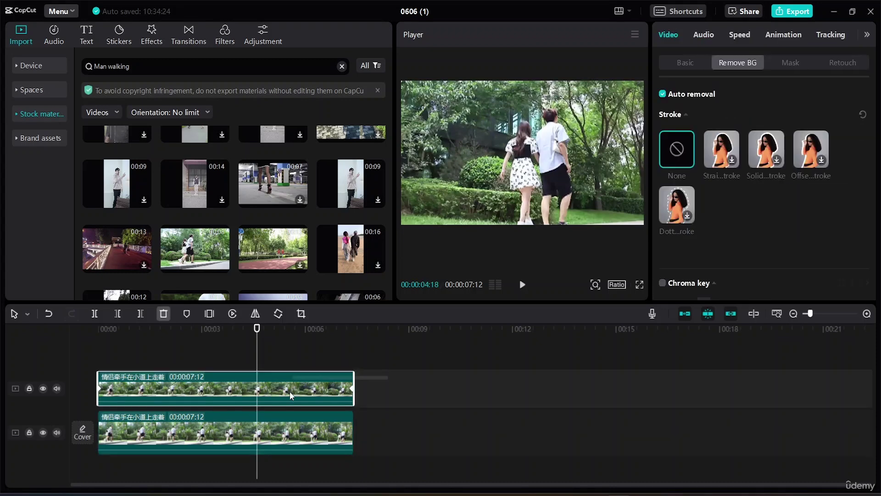
{"action": "left_click", "coordinate": [291, 445]}
{"action": "left_click", "coordinate": [363, 389]}
{"action": "left_click_drag", "start_coordinate": [362, 389], "coordinate": [307, 468]}
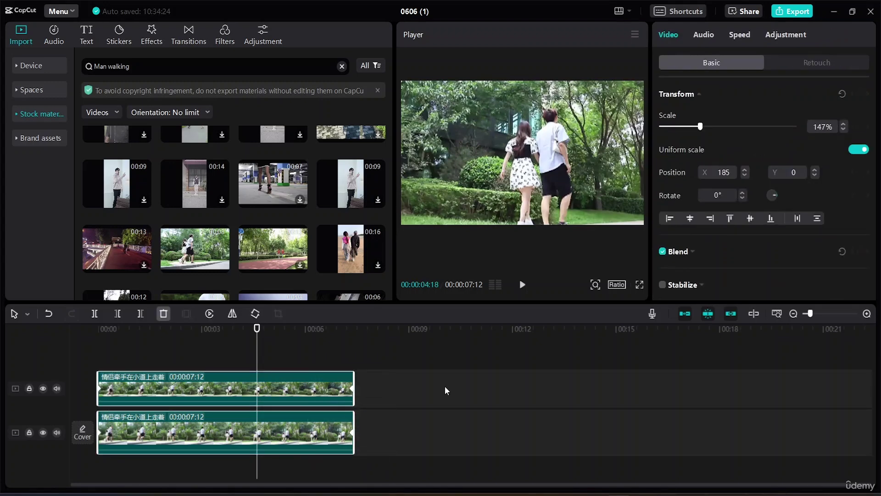
{"action": "left_click", "coordinate": [441, 386]}
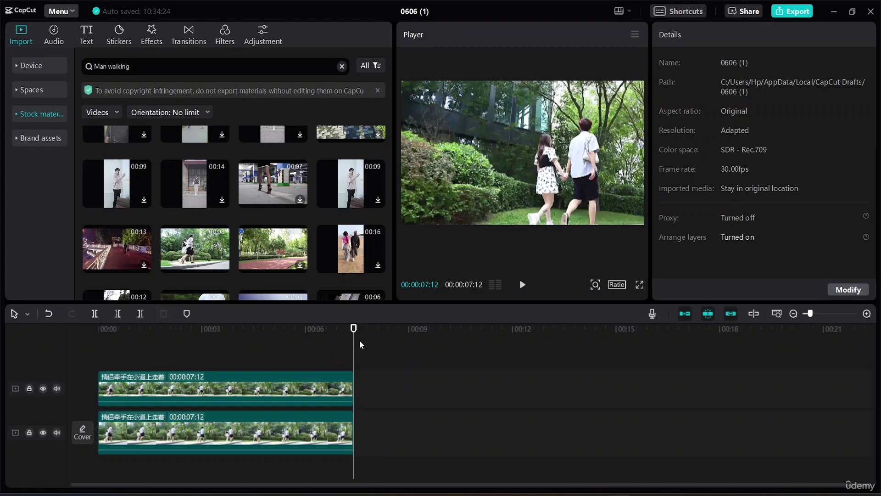
Step: Add a Horizontal mask to the lower couple clip at its start and rotate the mask to -270°
{"action": "left_click_drag", "start_coordinate": [354, 327], "coordinate": [84, 317]}
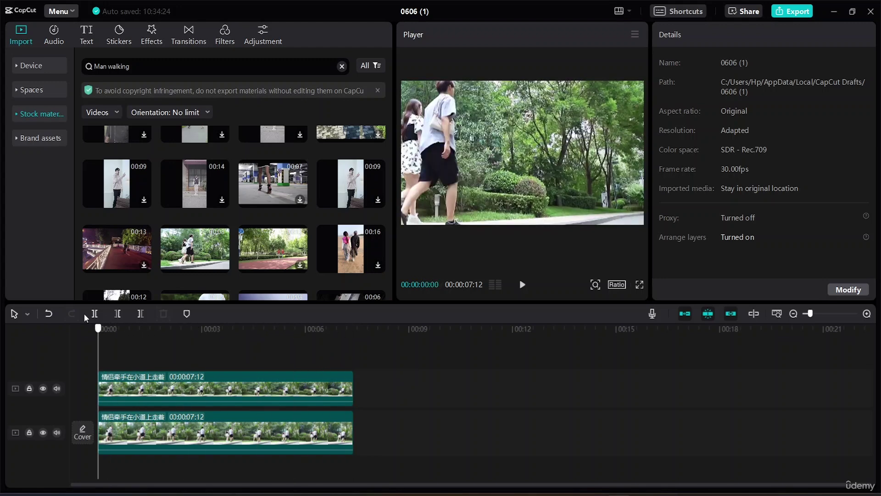
{"action": "left_click", "coordinate": [218, 426]}
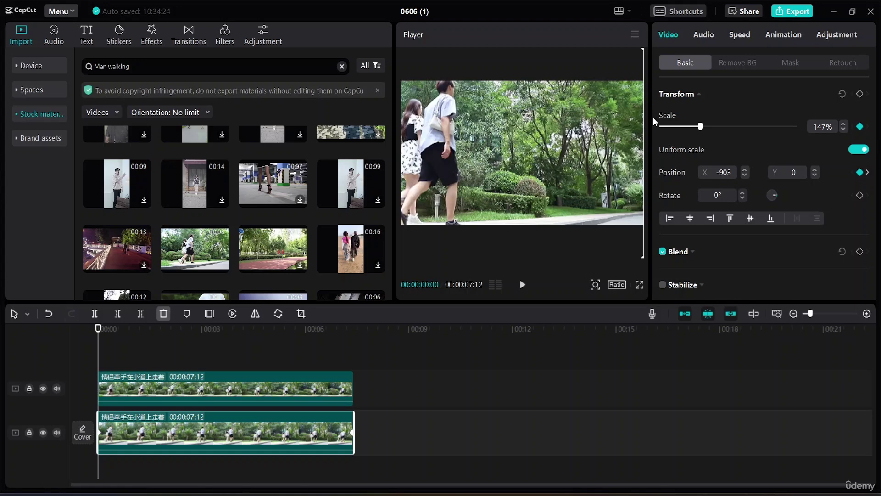
{"action": "left_click", "coordinate": [788, 65]}
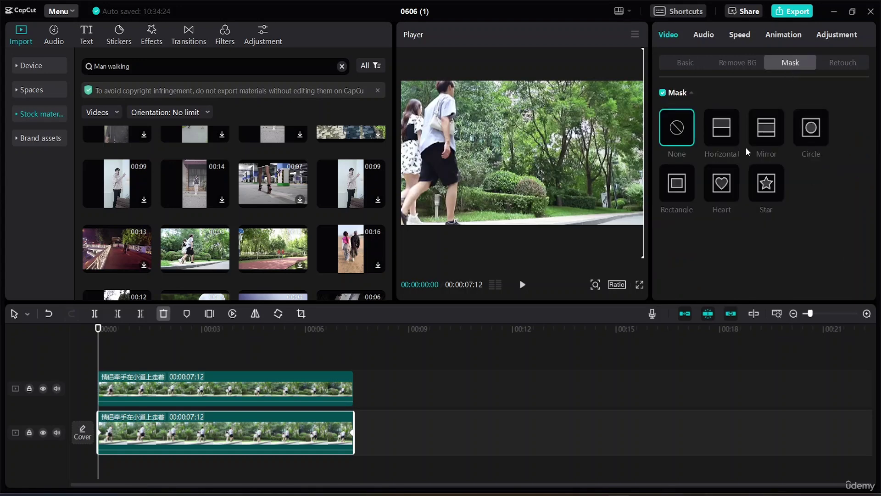
{"action": "left_click", "coordinate": [723, 136]}
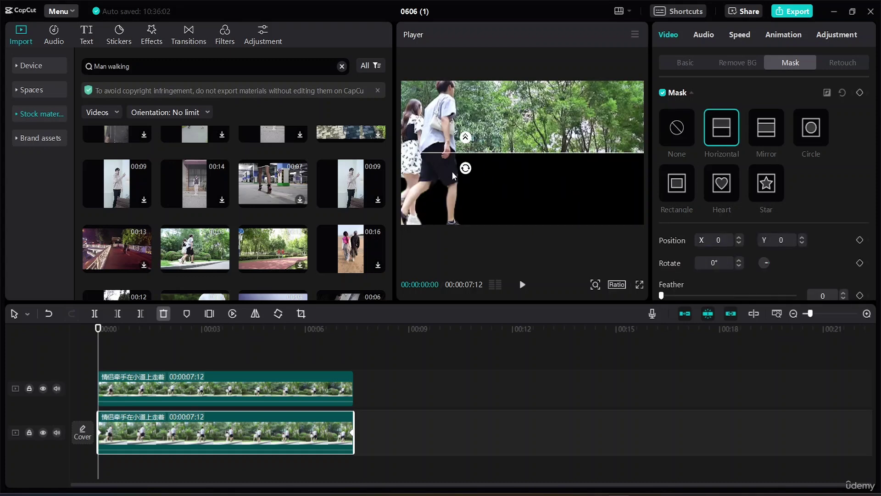
{"action": "left_click_drag", "start_coordinate": [465, 169], "coordinate": [413, 136]}
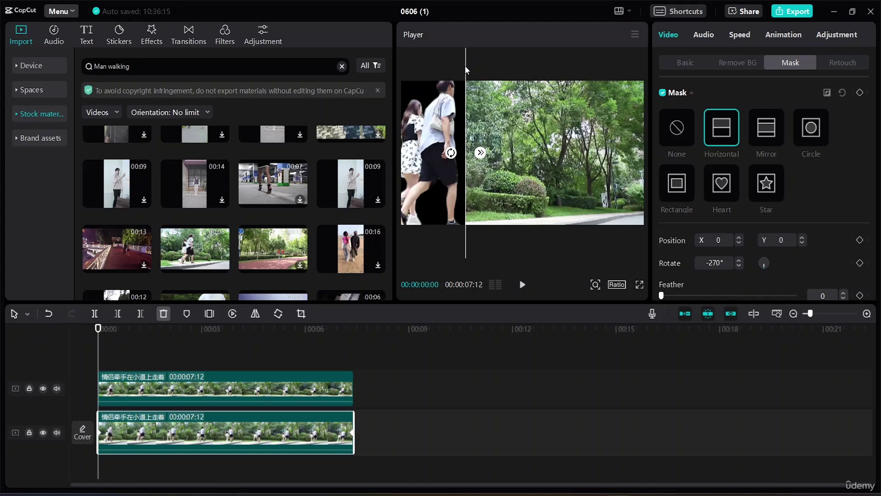
Step: Keyframe the lower clip's mask position at X -346, Y 20 at the start and X -74, Y 32 at 00:00:00:18
{"action": "left_click_drag", "start_coordinate": [464, 65], "coordinate": [401, 62]}
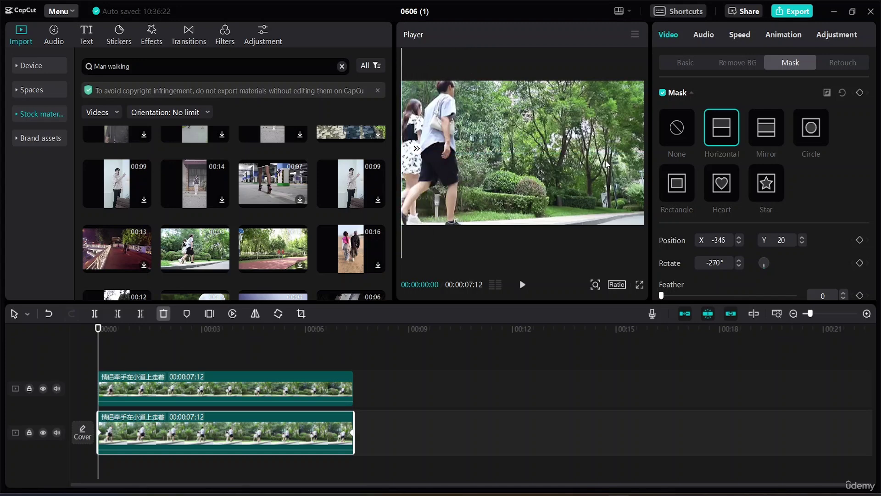
{"action": "left_click", "coordinate": [860, 240]}
{"action": "left_click_drag", "start_coordinate": [100, 329], "coordinate": [119, 313]}
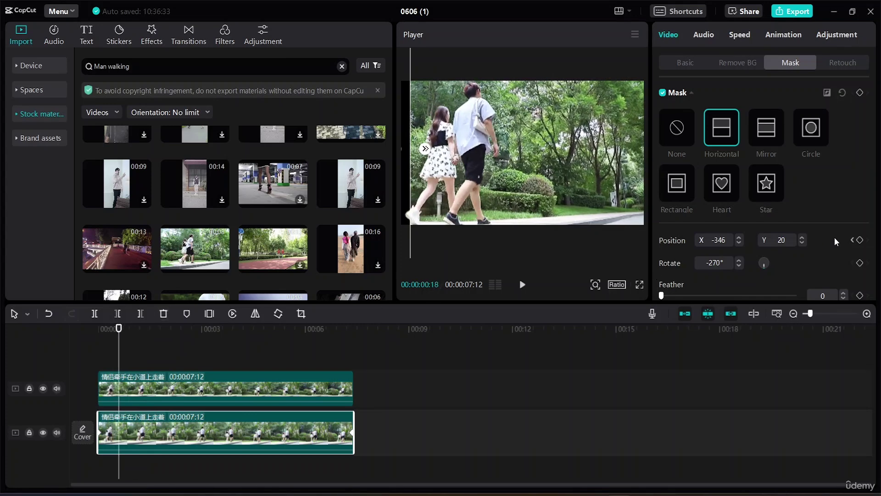
{"action": "left_click", "coordinate": [861, 240]}
{"action": "left_click_drag", "start_coordinate": [408, 54], "coordinate": [459, 55]}
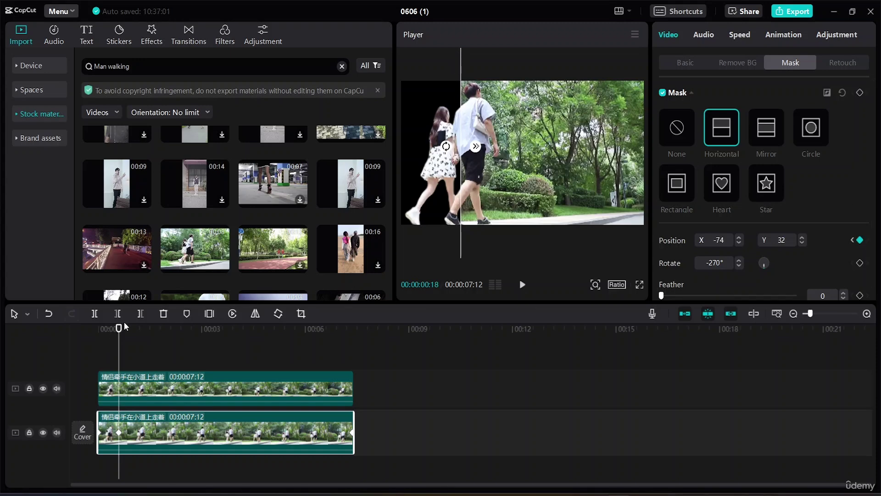
Step: Try a mask position keyframe of X -269, Y 44 at the lower clip's end and play the result from the start
{"action": "left_click_drag", "start_coordinate": [119, 330], "coordinate": [377, 360]}
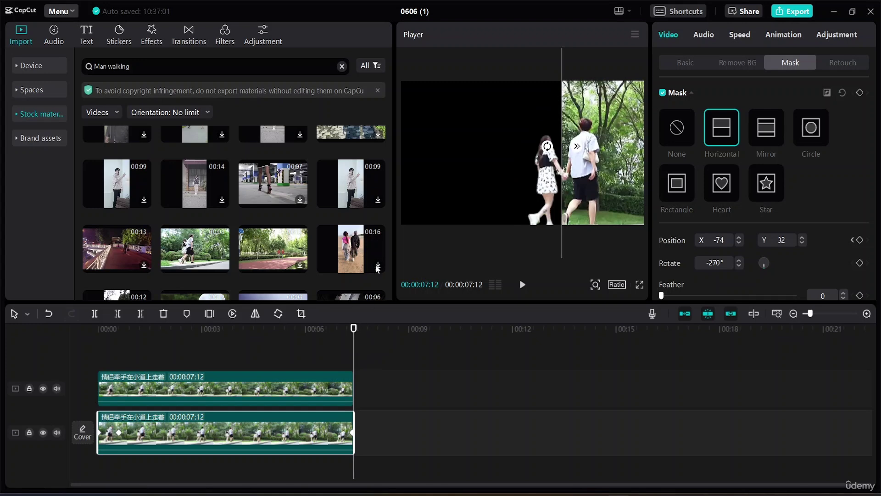
{"action": "left_click_drag", "start_coordinate": [561, 54], "coordinate": [526, 57]}
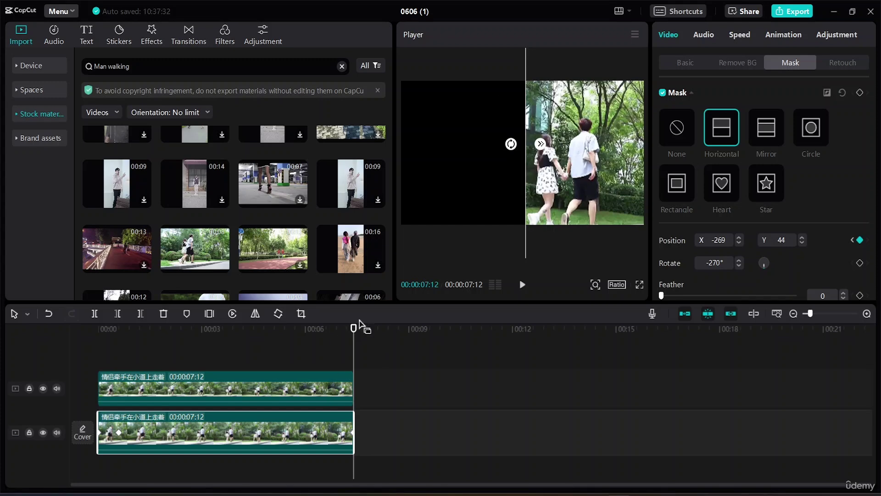
{"action": "left_click_drag", "start_coordinate": [354, 328], "coordinate": [2, 356]}
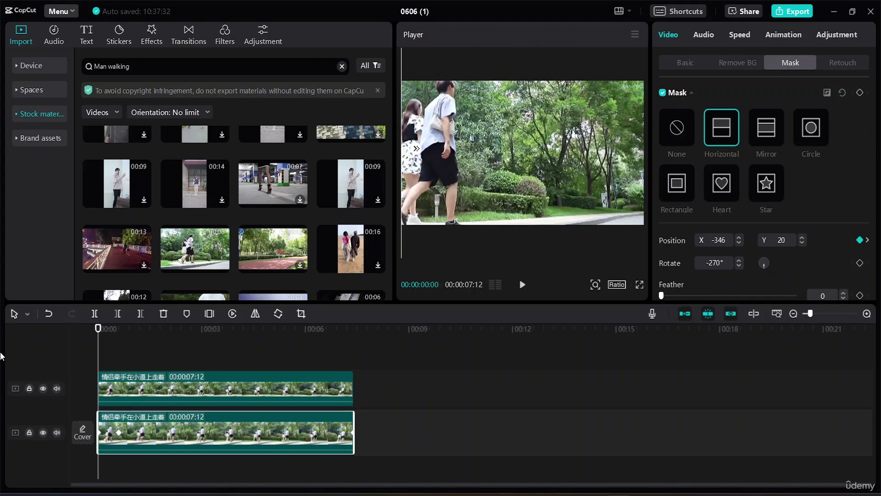
{"action": "key", "text": "space"}
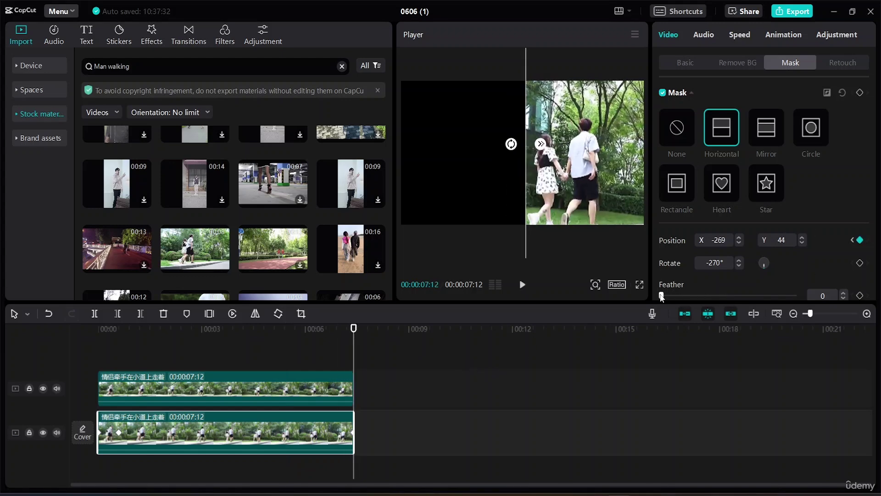
Step: Set the mask's feather to 6 and scrub back through the clip to check the soft edge
{"action": "mouse_move", "coordinate": [662, 296]}
{"action": "left_mouse_down"}
{"action": "mouse_move", "coordinate": [698, 296]}
{"action": "mouse_move", "coordinate": [669, 294]}
{"action": "left_mouse_up"}
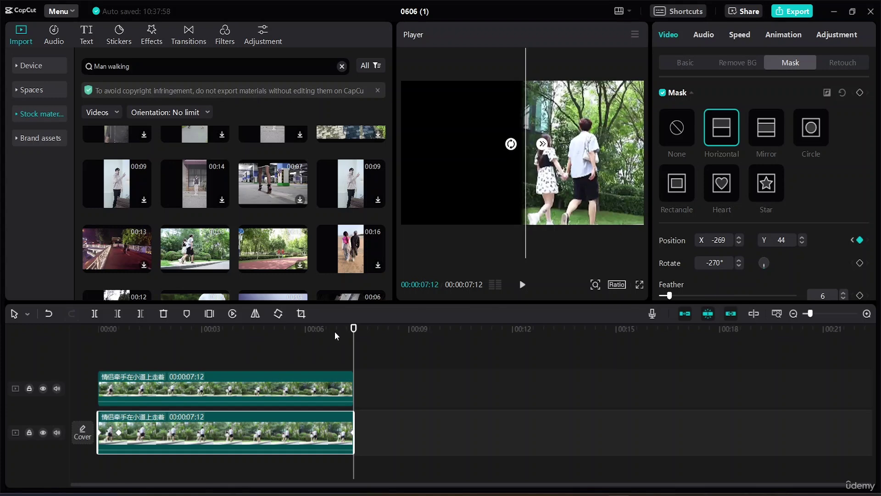
{"action": "left_click_drag", "start_coordinate": [350, 336], "coordinate": [381, 360]}
{"action": "left_click_drag", "start_coordinate": [216, 331], "coordinate": [254, 333]}
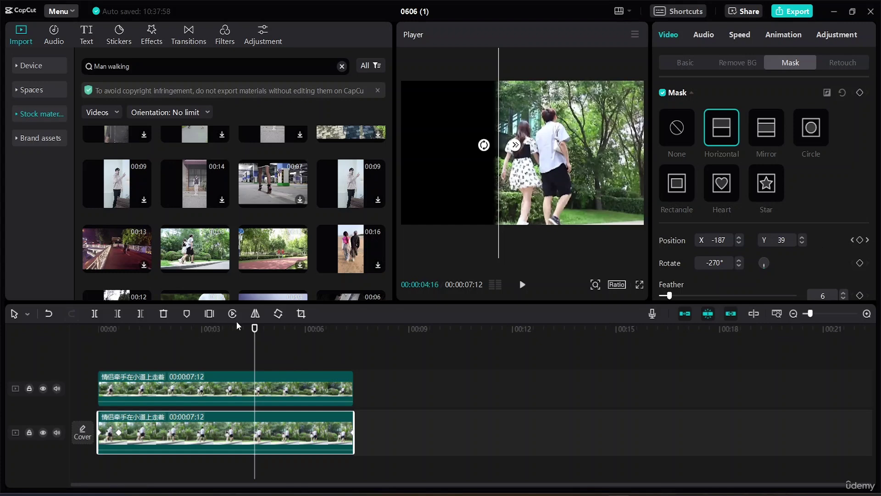
{"action": "left_click_drag", "start_coordinate": [256, 332], "coordinate": [119, 341]}
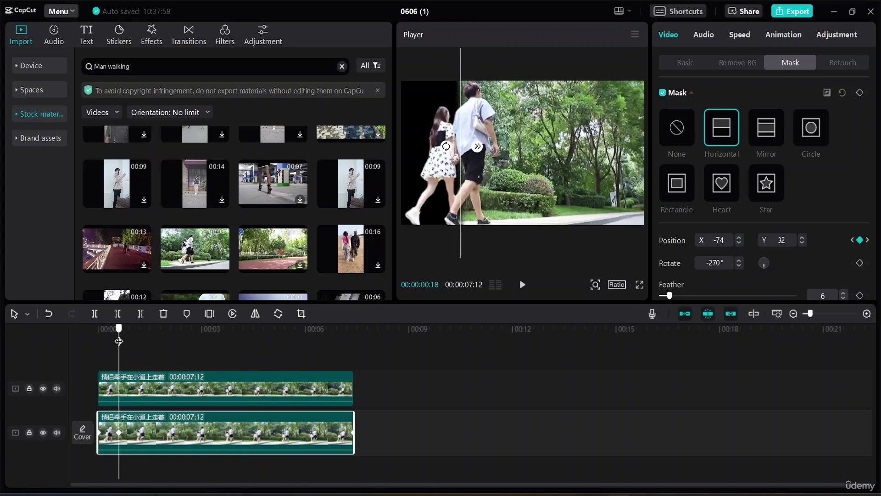
Step: Replace the mask keyframe at the lower clip's end with one whose edge sits well behind the couple, near the frame's left side
{"action": "left_click", "coordinate": [352, 435]}
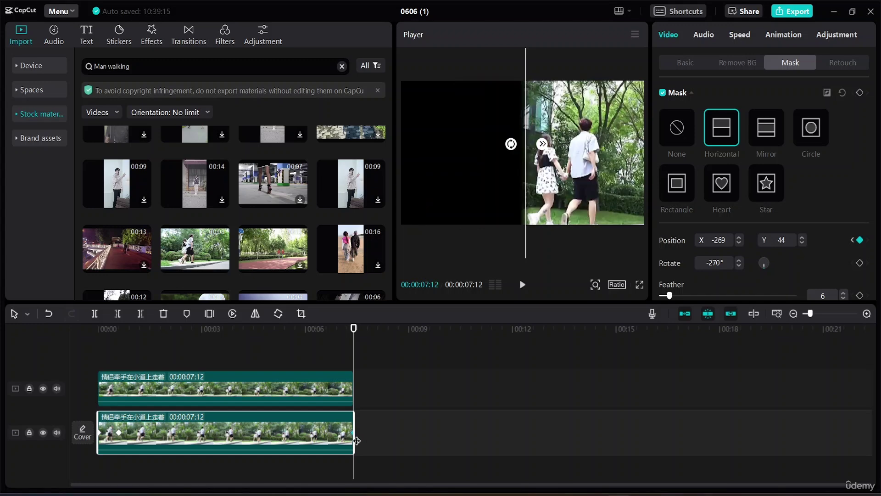
{"action": "key", "text": "Delete"}
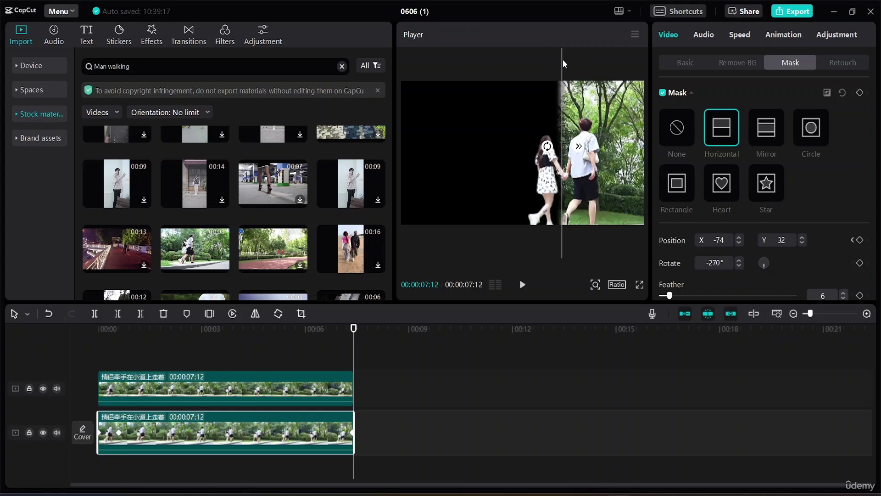
{"action": "left_click_drag", "start_coordinate": [563, 60], "coordinate": [423, 103]}
Step: Keyframe the mask position at X -71, Y 53 at 00:00:02:22, with its edge just behind the couple
{"action": "left_click_drag", "start_coordinate": [353, 328], "coordinate": [120, 330]}
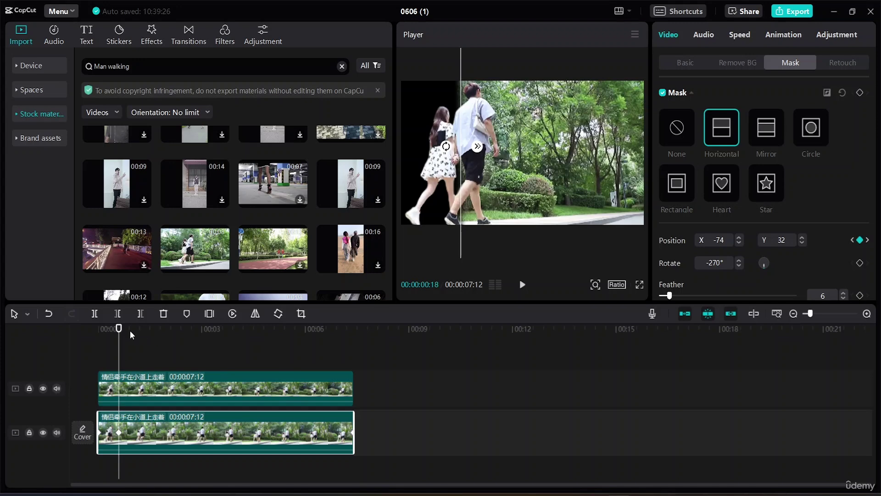
{"action": "left_click_drag", "start_coordinate": [119, 329], "coordinate": [192, 340]}
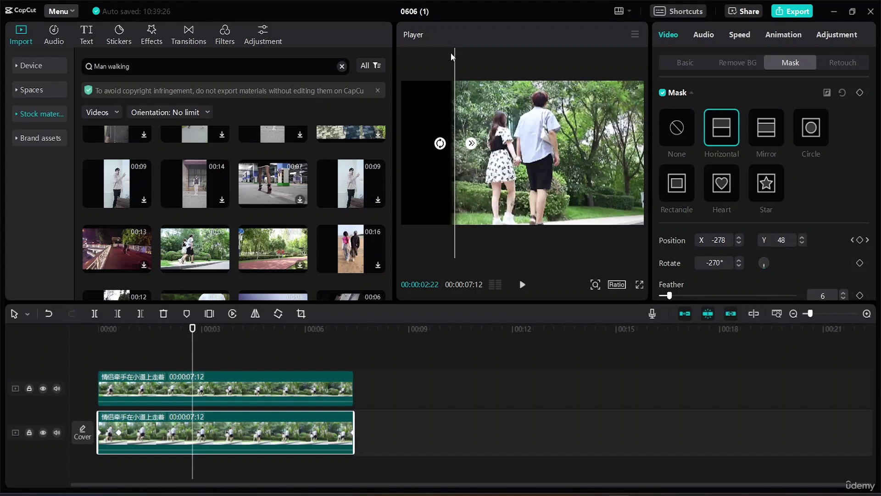
{"action": "left_click_drag", "start_coordinate": [453, 56], "coordinate": [493, 59]}
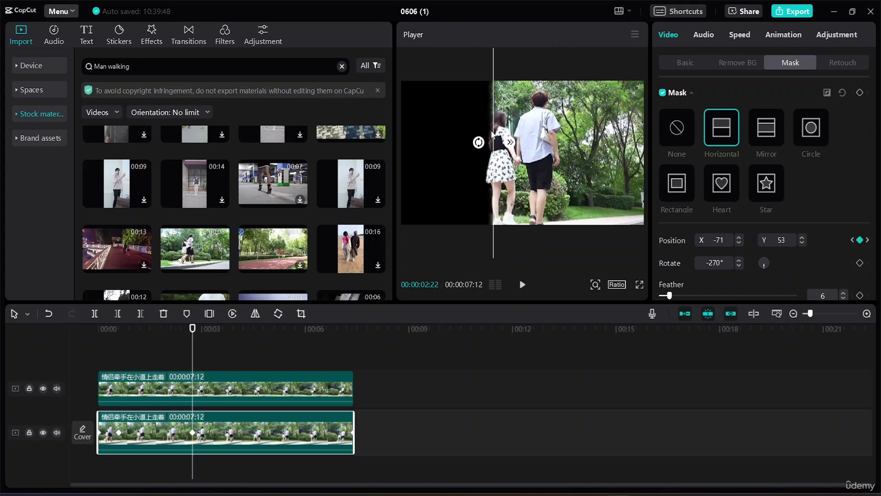
Step: Keyframe the mask position at X -136, Y 47 at 00:00:05:00 and X -164, Y 35 at 00:00:06:27
{"action": "left_click", "coordinate": [196, 328]}
{"action": "left_click_drag", "start_coordinate": [208, 326], "coordinate": [272, 327]}
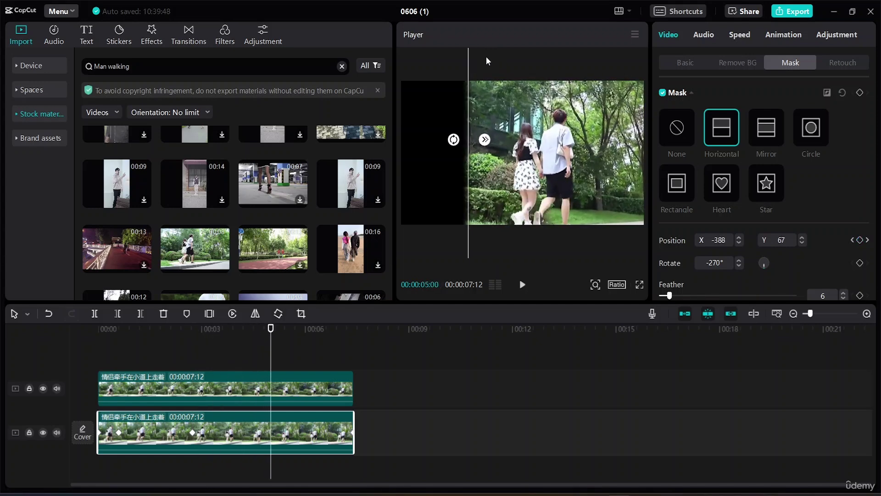
{"action": "left_click_drag", "start_coordinate": [464, 61], "coordinate": [513, 63]}
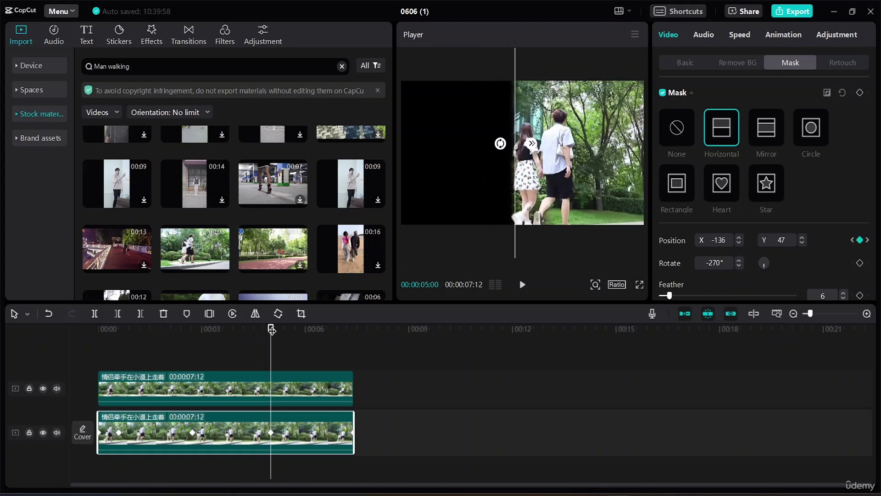
{"action": "left_click_drag", "start_coordinate": [271, 329], "coordinate": [337, 327]}
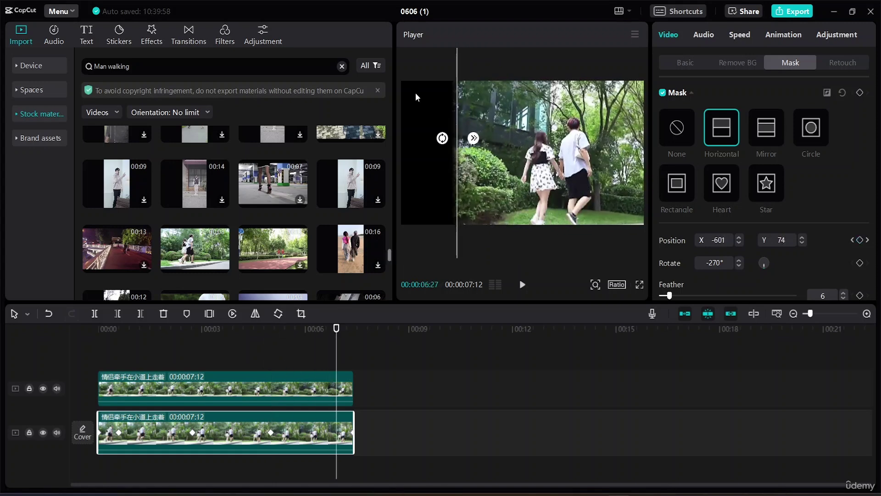
{"action": "left_click_drag", "start_coordinate": [456, 53], "coordinate": [536, 60]}
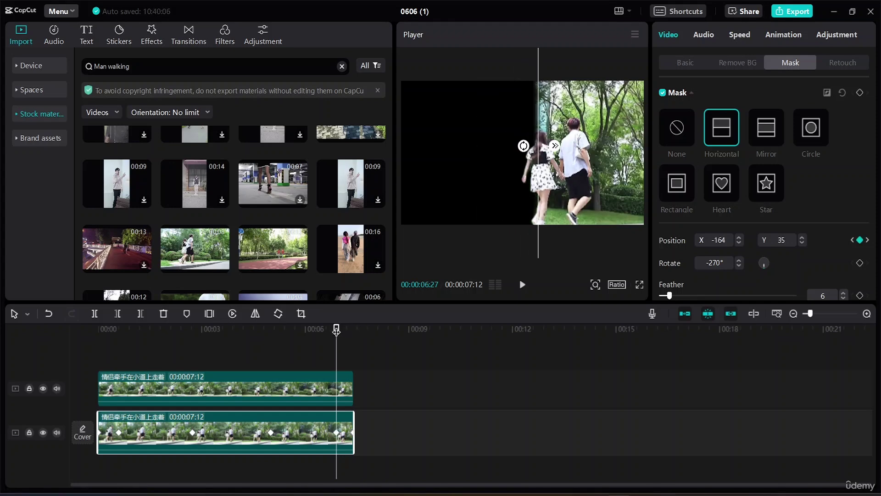
Step: Scrub to the end of the clips and play the sequence from the start to check the mask wipe
{"action": "left_click_drag", "start_coordinate": [336, 330], "coordinate": [360, 321]}
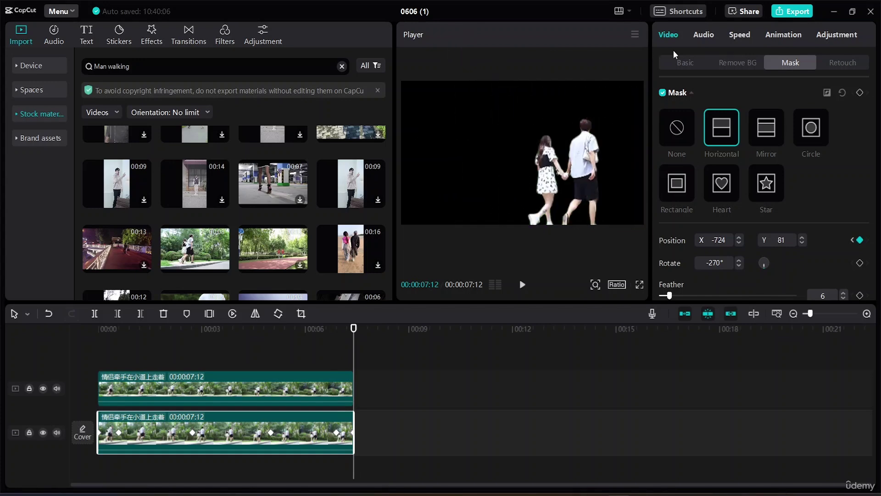
{"action": "left_click_drag", "start_coordinate": [355, 329], "coordinate": [1, 298]}
{"action": "key", "text": "space"}
Step: Combine the original clip and its background-removed duplicate into a single compound clip
{"action": "left_click", "coordinate": [480, 394]}
{"action": "left_click_drag", "start_coordinate": [425, 376], "coordinate": [301, 463]}
{"action": "right_click", "coordinate": [318, 417]}
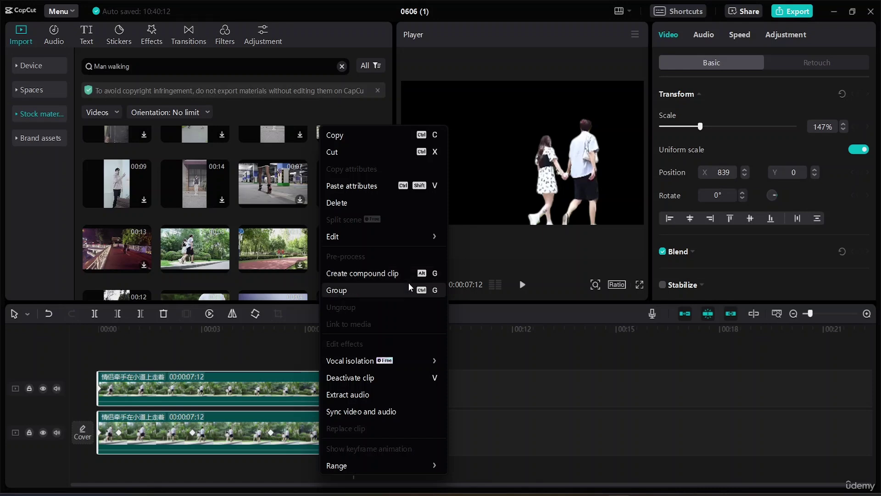
{"action": "mouse_move", "coordinate": [381, 239]}
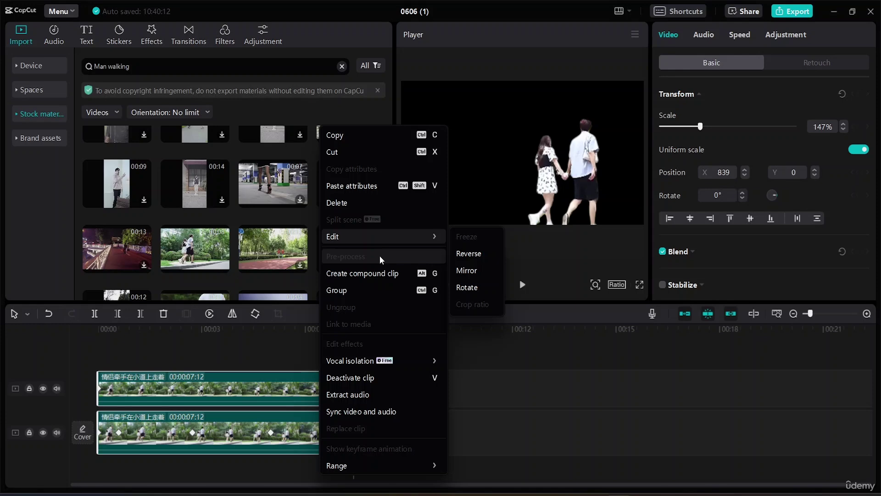
{"action": "left_click", "coordinate": [381, 285]}
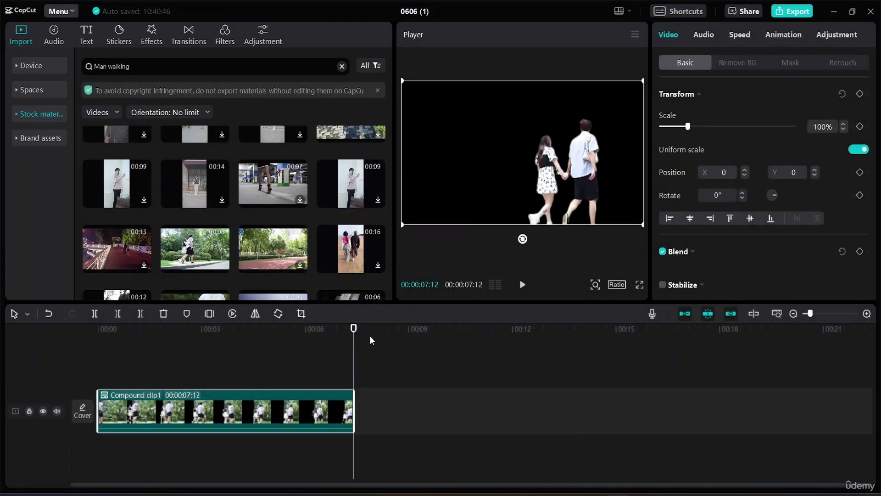
Step: Preview the compound clip from its start and move it up one track so the main track is free
{"action": "key", "text": "Home"}
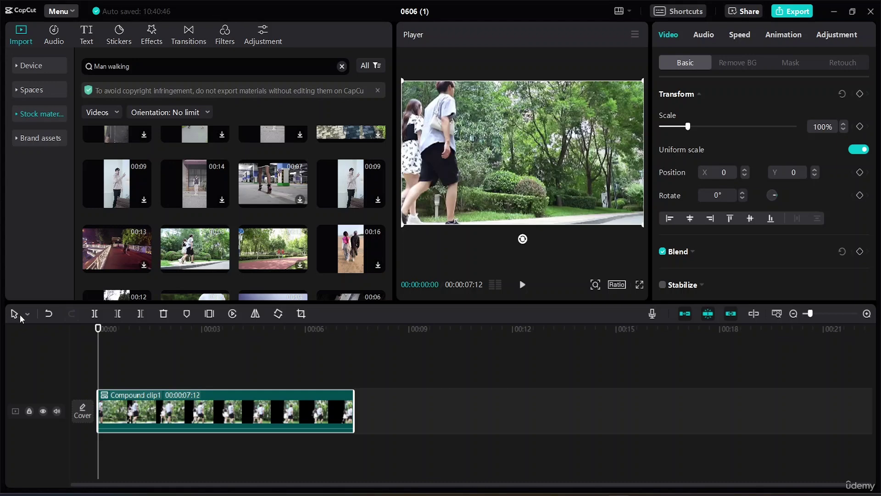
{"action": "key", "text": "space"}
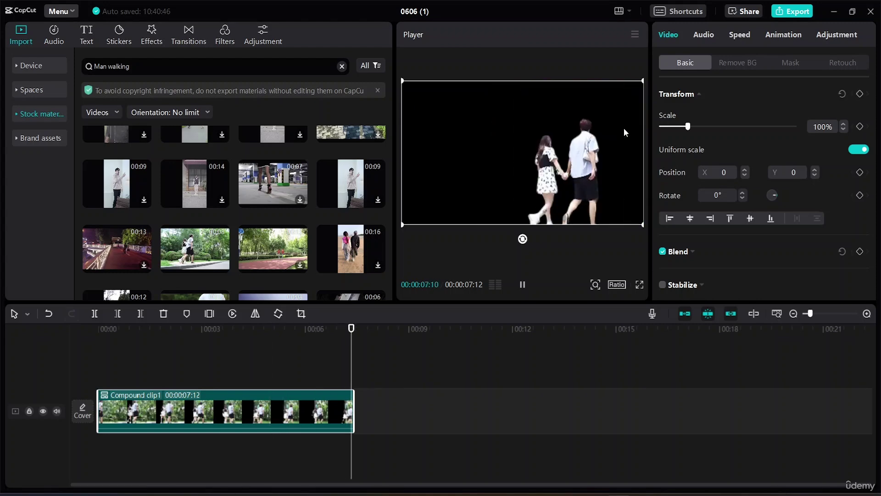
{"action": "key", "text": "space"}
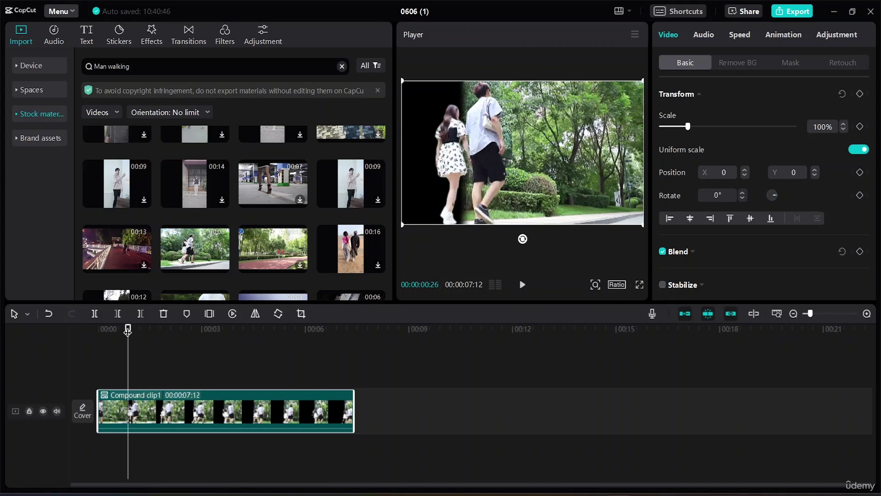
{"action": "left_click_drag", "start_coordinate": [129, 329], "coordinate": [96, 330]}
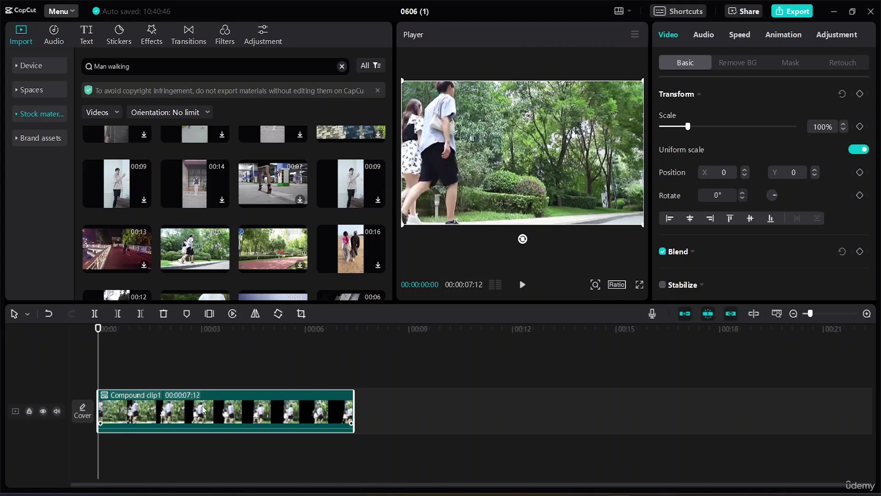
{"action": "left_click_drag", "start_coordinate": [204, 409], "coordinate": [207, 365]}
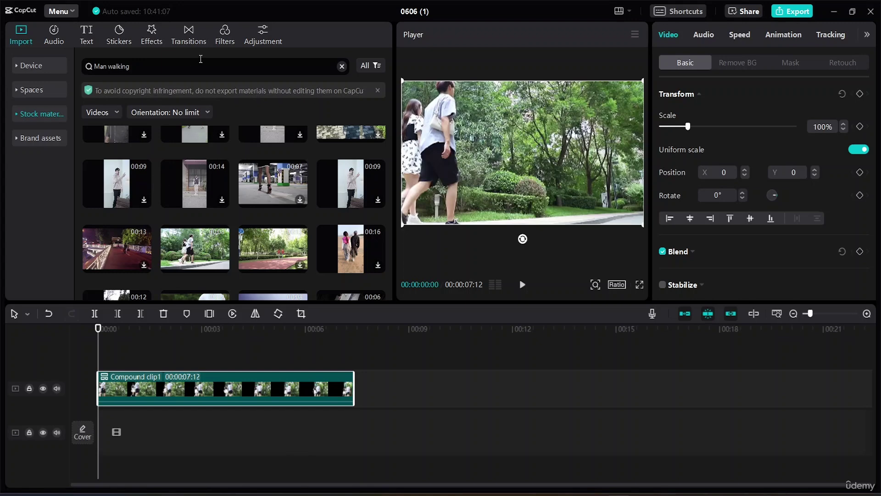
Step: Search the stock videos and photos for Nature and download the clip of water flowing over rocks
{"action": "left_click", "coordinate": [342, 67]}
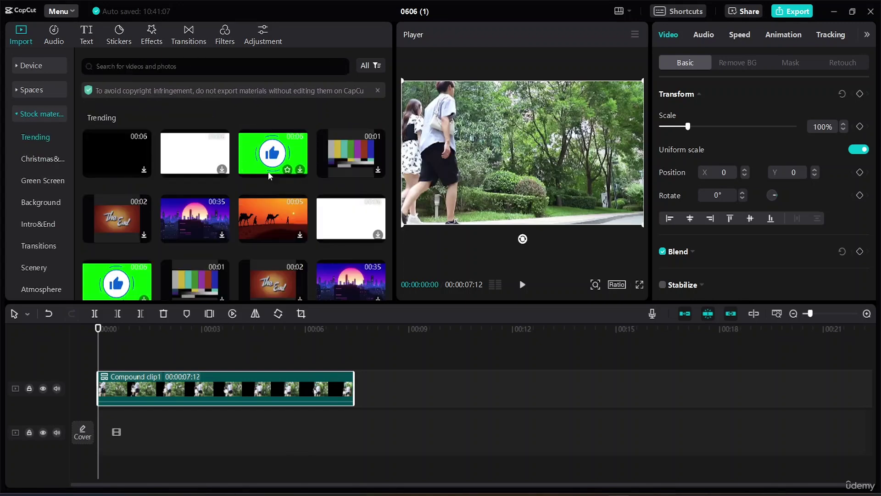
{"action": "left_click", "coordinate": [207, 62]}
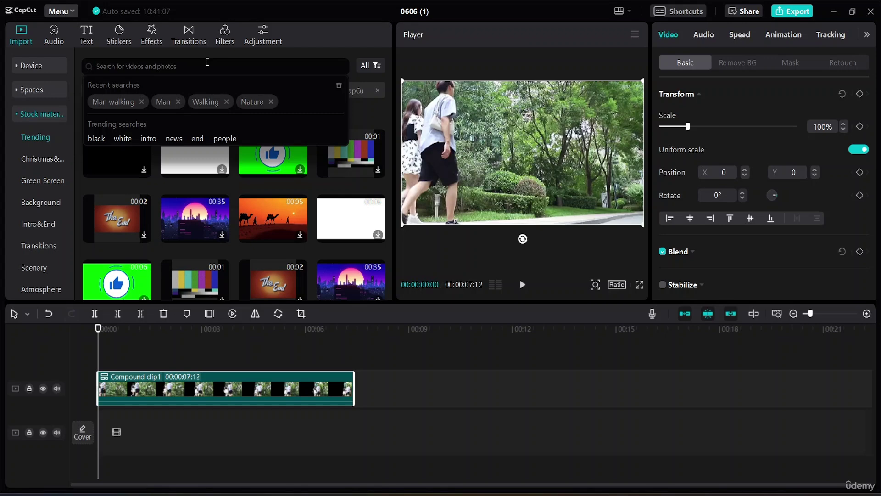
{"action": "type", "text": "Nature"}
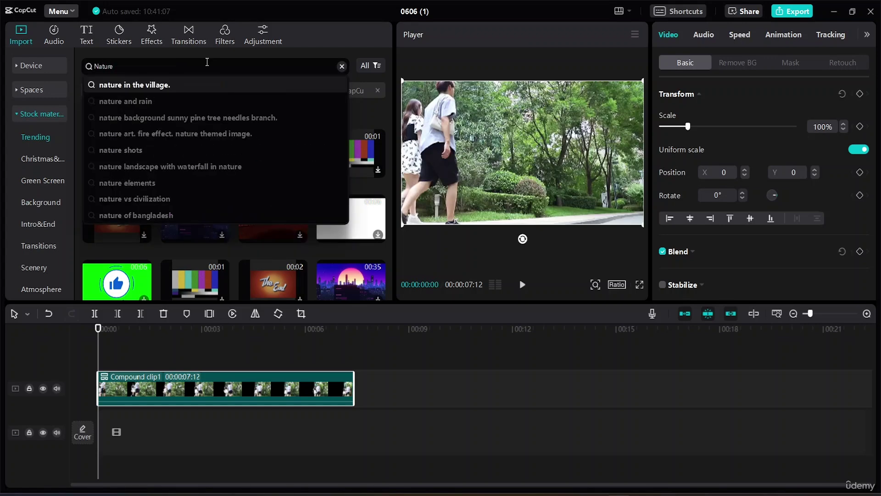
{"action": "key", "text": "Return"}
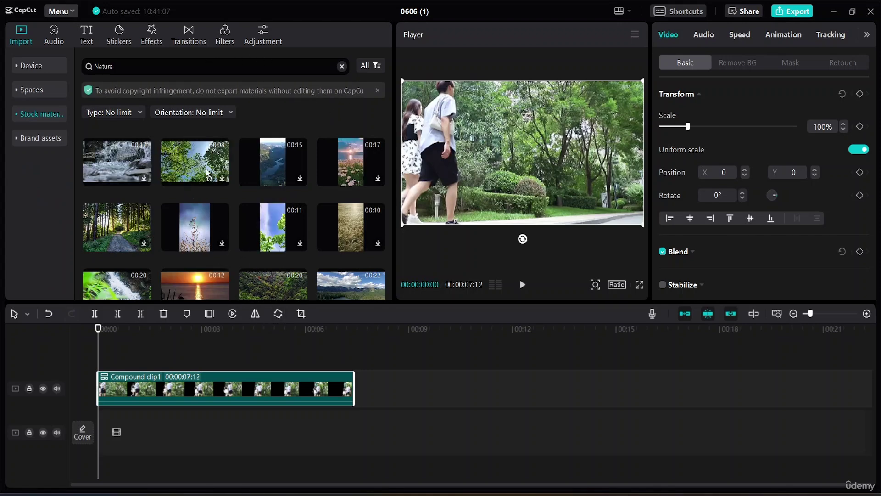
{"action": "left_click", "coordinate": [146, 179]}
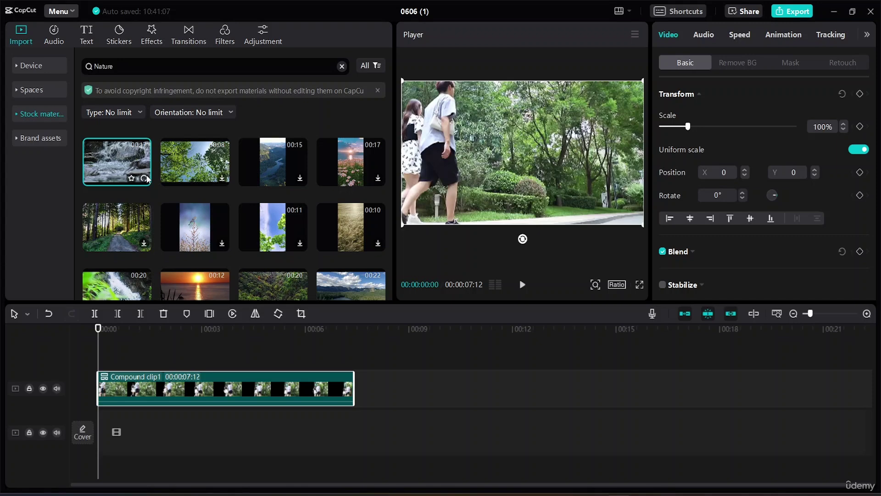
Step: Place the nature road image beneath the compound clip, extend it to 00:00:07:12 and play the composite
{"action": "scroll", "coordinate": [267, 200], "scroll_direction": "down", "scroll_amount": 2}
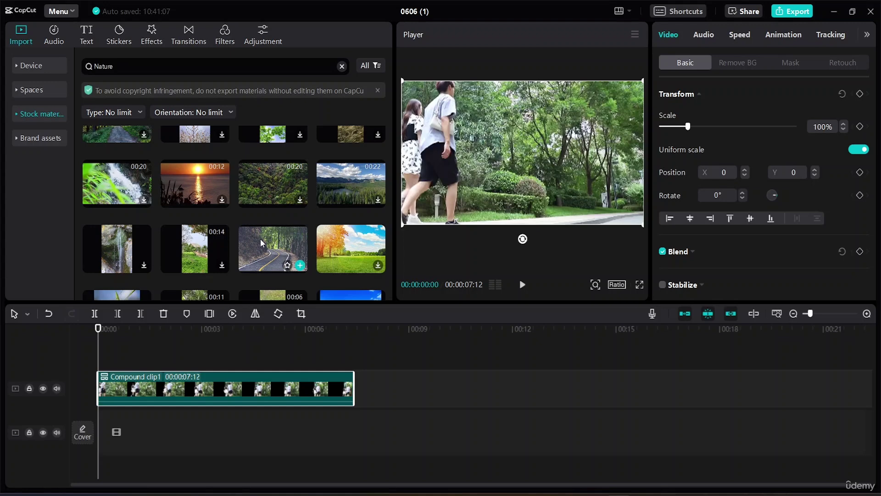
{"action": "left_click_drag", "start_coordinate": [302, 265], "coordinate": [94, 423]}
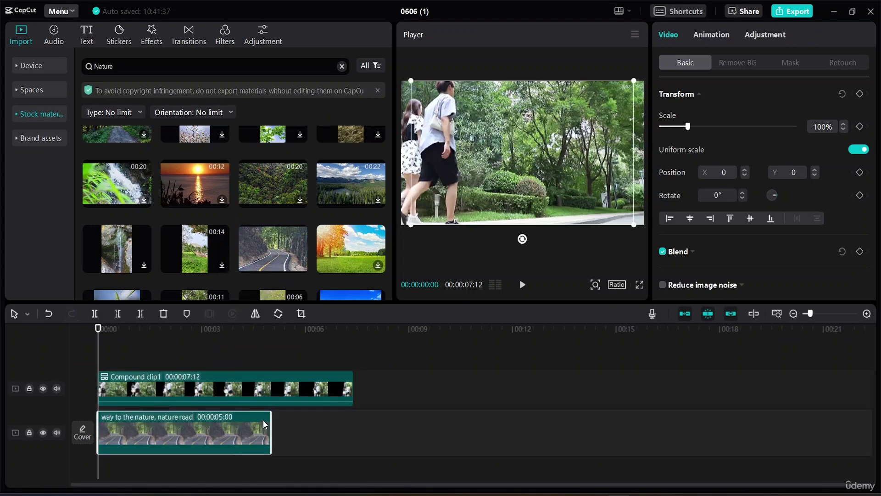
{"action": "left_click_drag", "start_coordinate": [271, 424], "coordinate": [351, 422]}
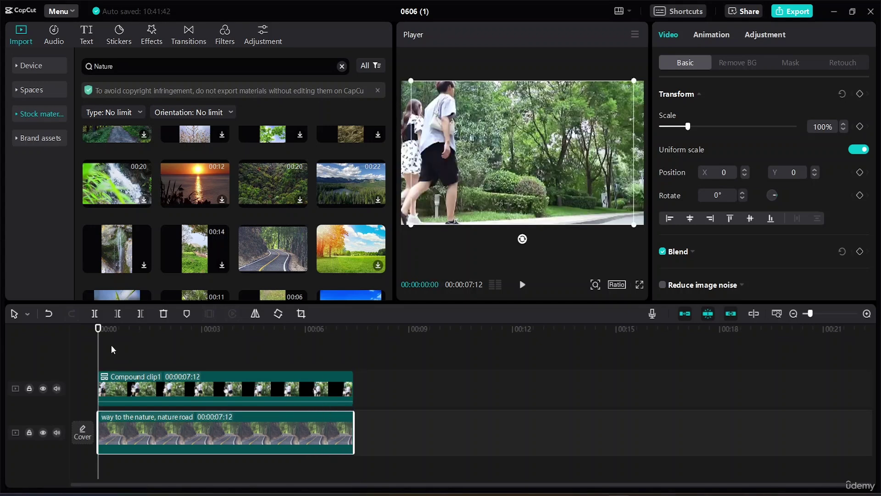
{"action": "key", "text": "space"}
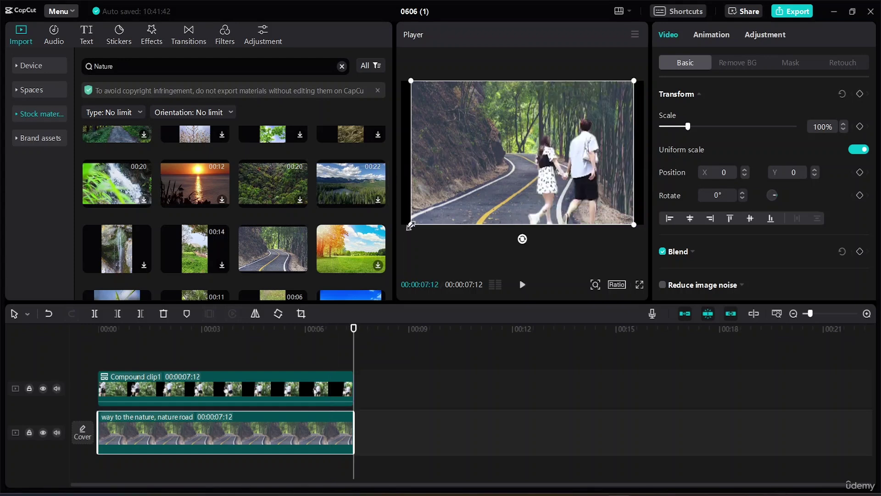
Step: Scale the nature road image to 114% so it fills the frame, and replay the sequence from the start
{"action": "left_click_drag", "start_coordinate": [411, 225], "coordinate": [383, 236]}
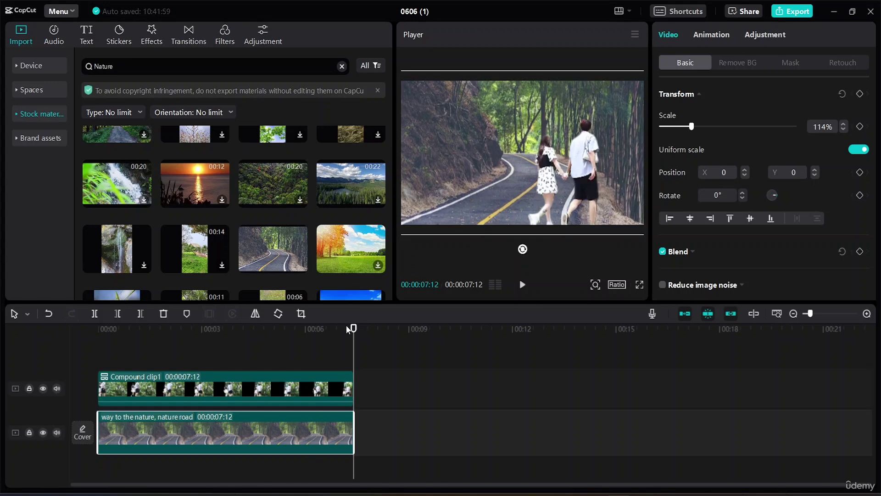
{"action": "left_click_drag", "start_coordinate": [353, 329], "coordinate": [1, 302]}
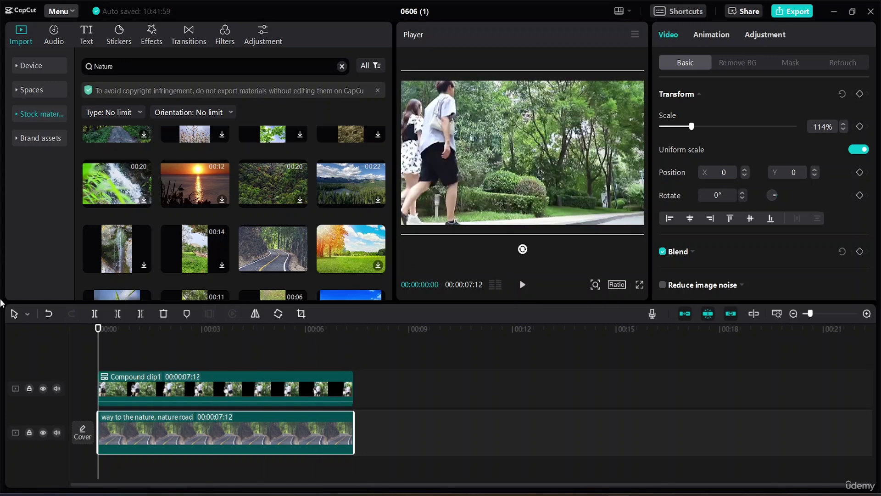
{"action": "key", "text": "space"}
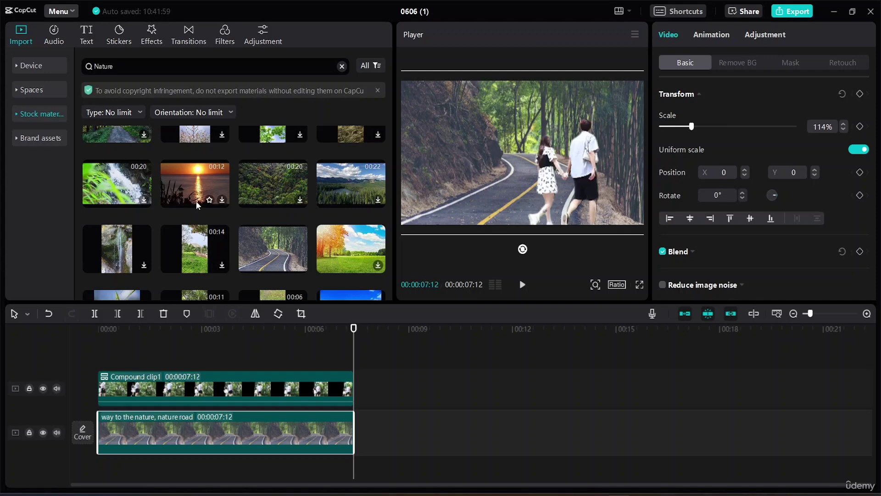
Step: Browse the Nature stock results for another background and delete the nature road image from the main track
{"action": "scroll", "coordinate": [196, 203], "scroll_direction": "down", "scroll_amount": 1}
{"action": "scroll", "coordinate": [252, 186], "scroll_direction": "down", "scroll_amount": 5}
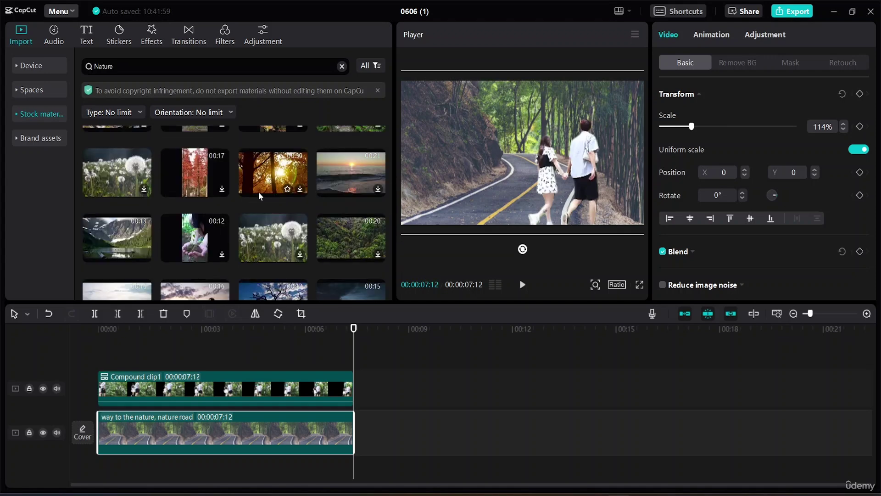
{"action": "scroll", "coordinate": [258, 192], "scroll_direction": "down", "scroll_amount": 10}
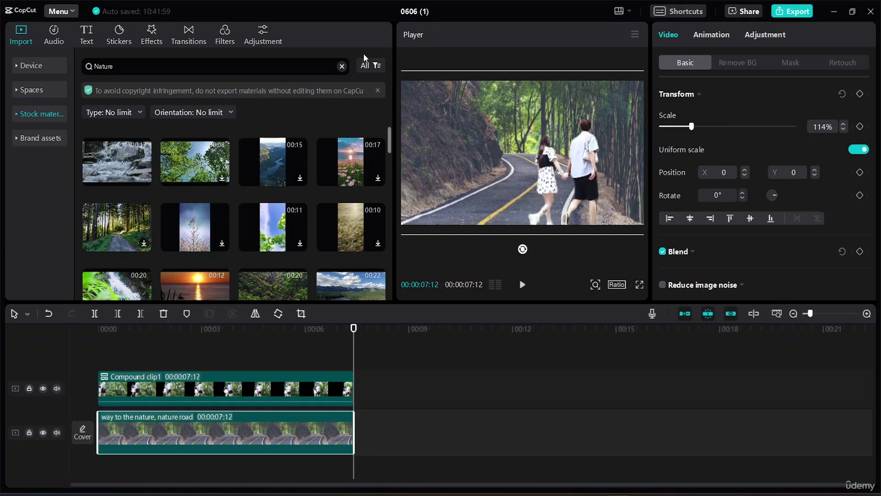
{"action": "scroll", "coordinate": [203, 159], "scroll_direction": "down", "scroll_amount": 5}
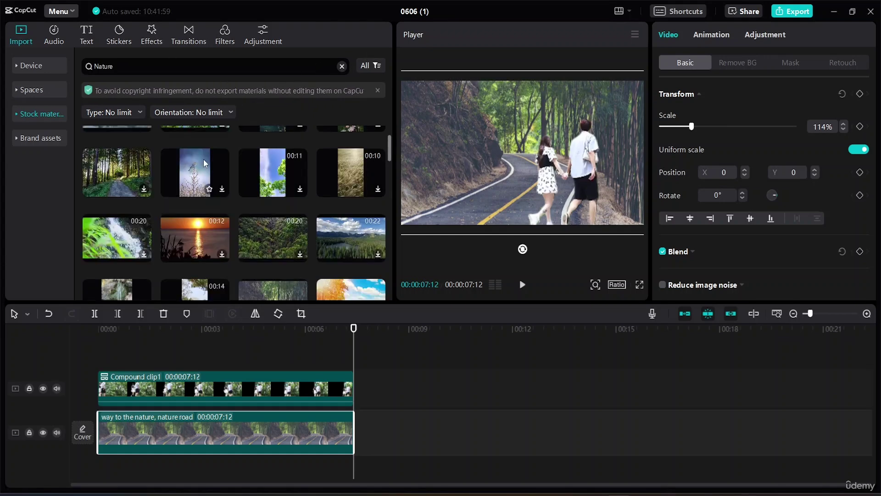
{"action": "scroll", "coordinate": [200, 139], "scroll_direction": "up", "scroll_amount": 5}
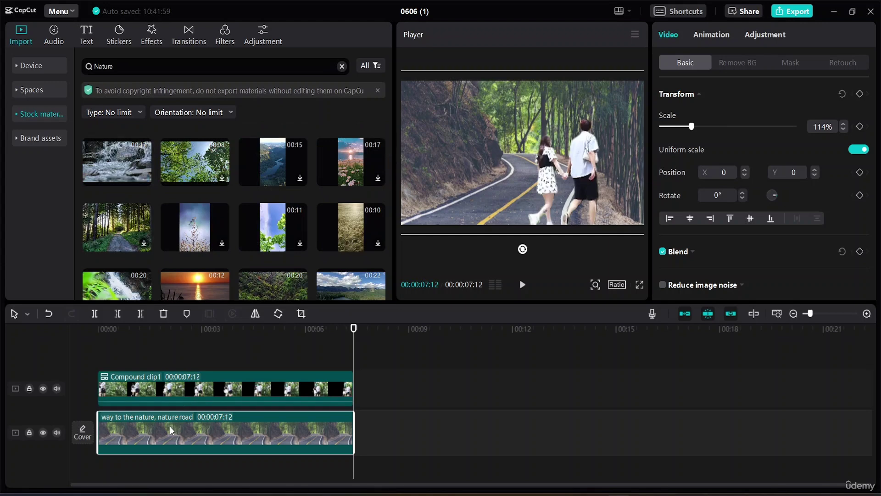
{"action": "key", "text": "Delete"}
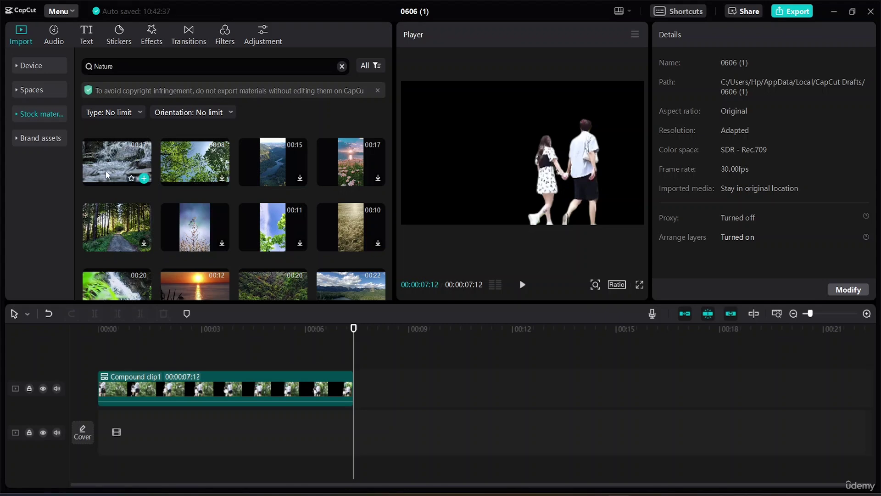
Step: Place the stock clip of water over rocks beneath the compound clip, trim it to 00:00:07:12 and play the result
{"action": "left_click_drag", "start_coordinate": [106, 171], "coordinate": [94, 431]}
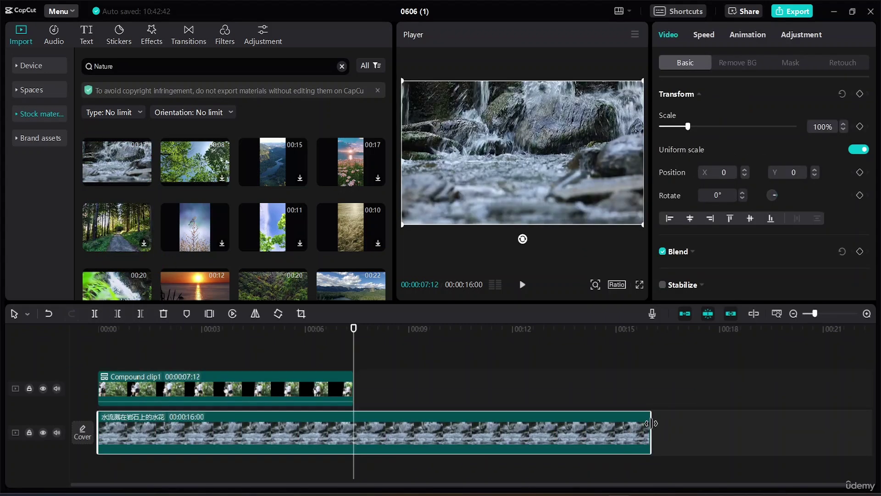
{"action": "left_click_drag", "start_coordinate": [650, 418], "coordinate": [353, 417]}
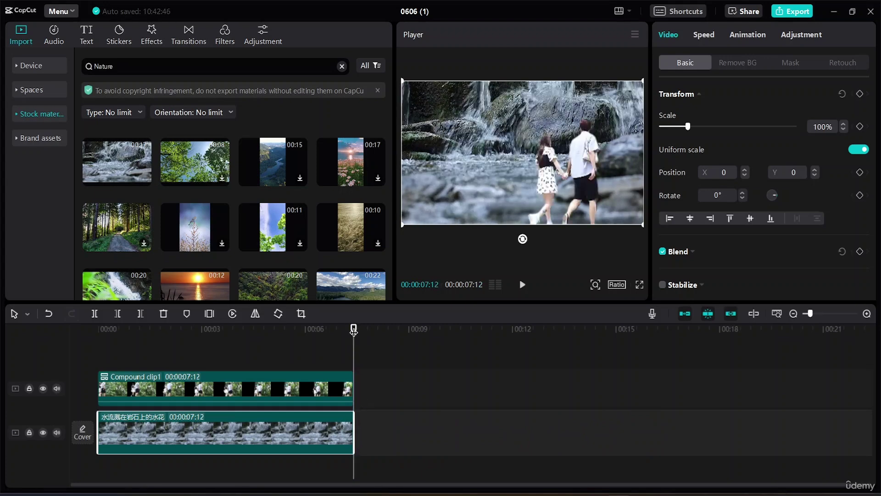
{"action": "left_click_drag", "start_coordinate": [354, 327], "coordinate": [4, 321]}
{"action": "key", "text": "space"}
Step: Search the sound effects library for Water
{"action": "left_click", "coordinate": [57, 39]}
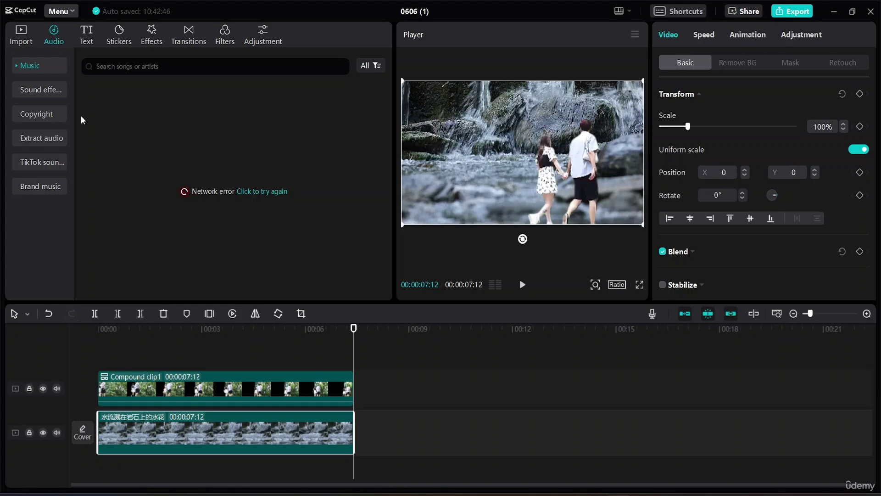
{"action": "left_click", "coordinate": [48, 90]}
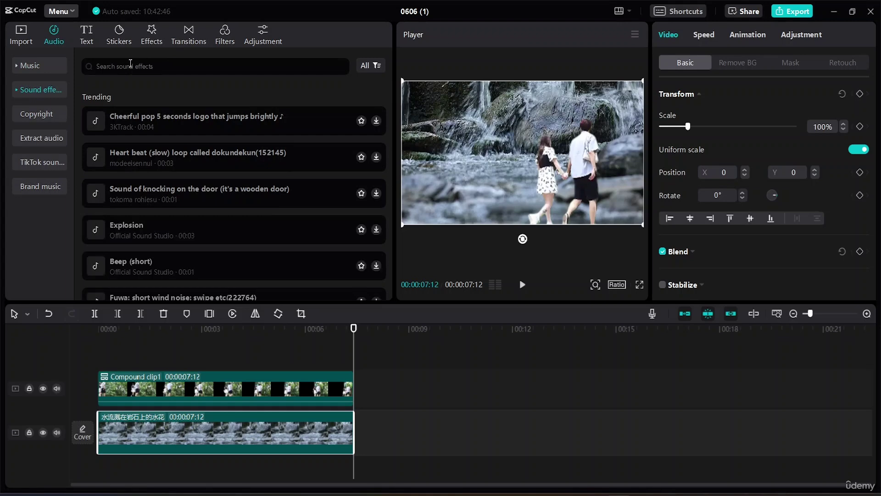
{"action": "type", "text": "W"}
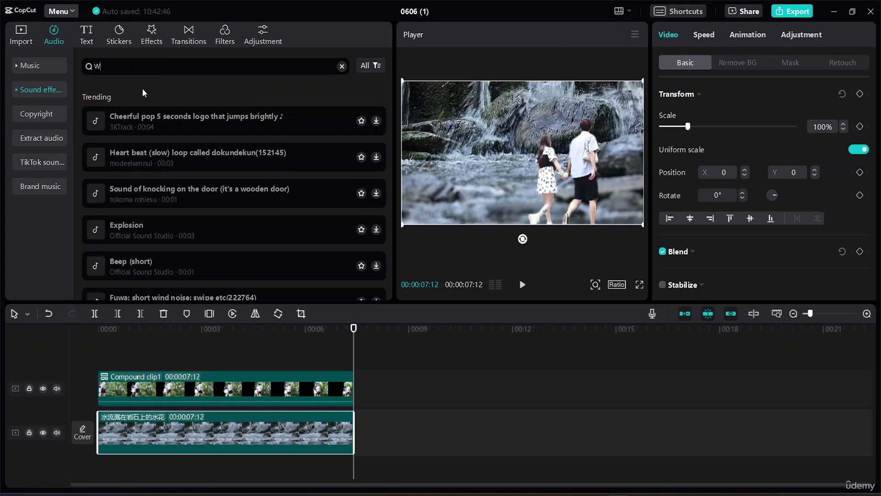
{"action": "type", "text": "ater"}
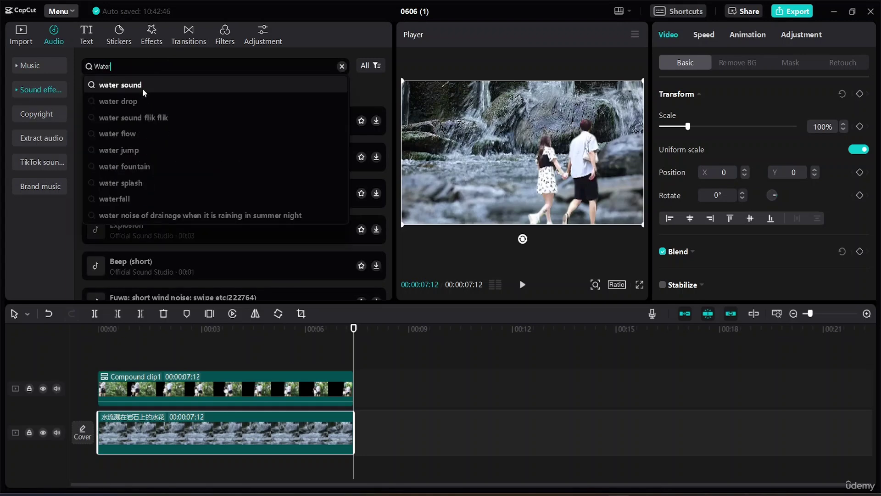
{"action": "key", "text": "Return"}
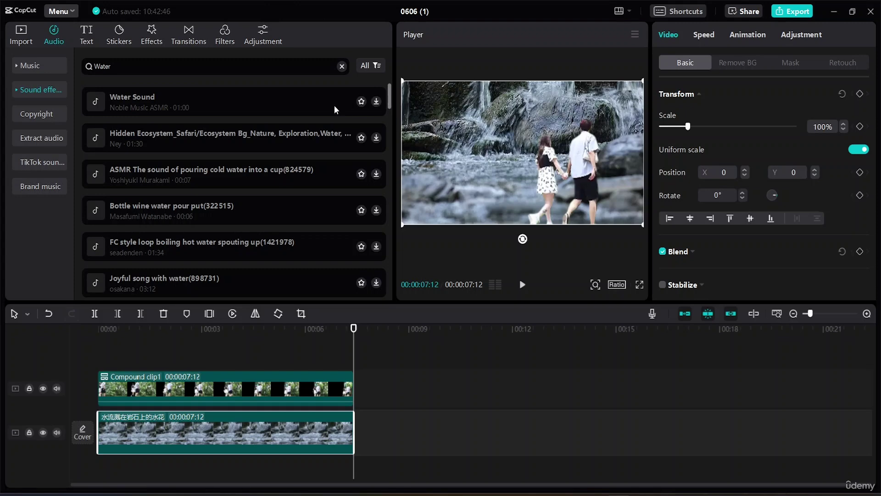
Step: Audition the water sound effects, from Water Sound through Joyful song with water, and play Water Sound again
{"action": "left_click", "coordinate": [309, 108]}
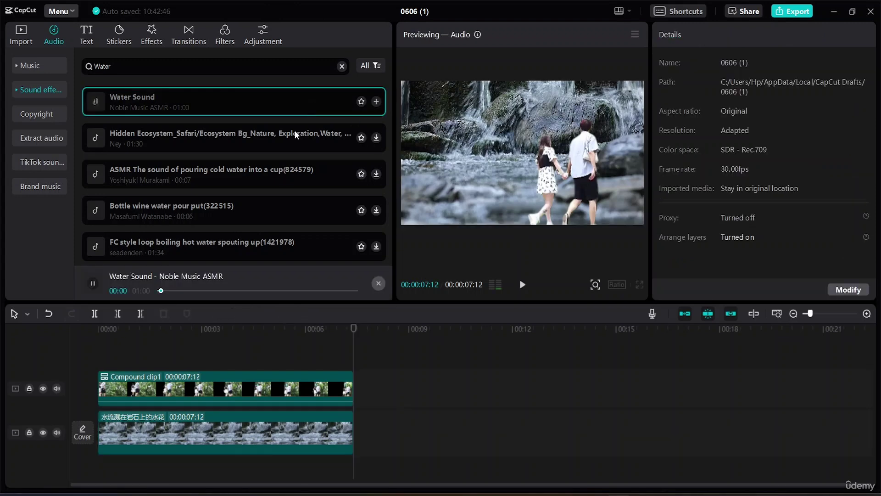
{"action": "left_click", "coordinate": [270, 138]}
{"action": "left_click", "coordinate": [277, 184]}
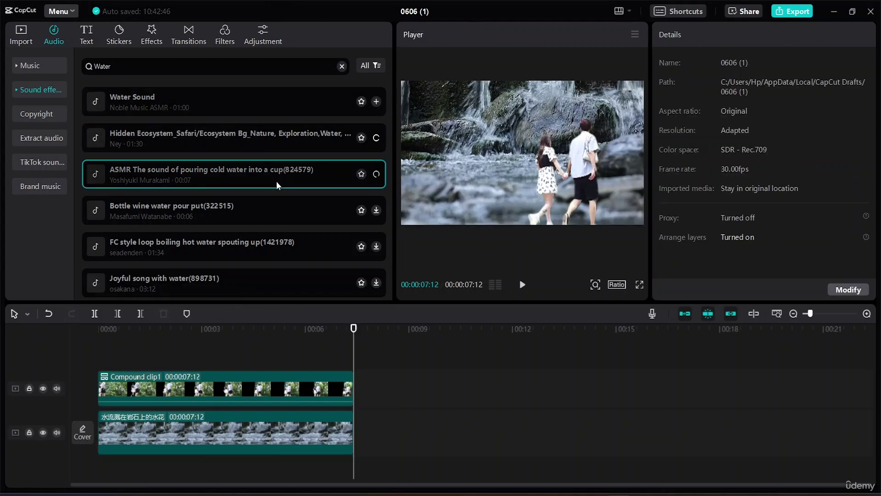
{"action": "left_click", "coordinate": [265, 210]}
{"action": "left_click", "coordinate": [263, 240]}
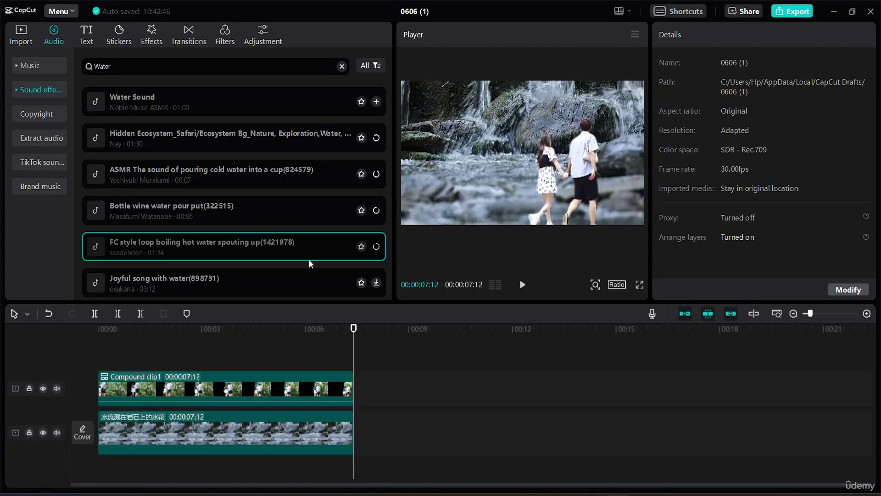
{"action": "left_click", "coordinate": [228, 286]}
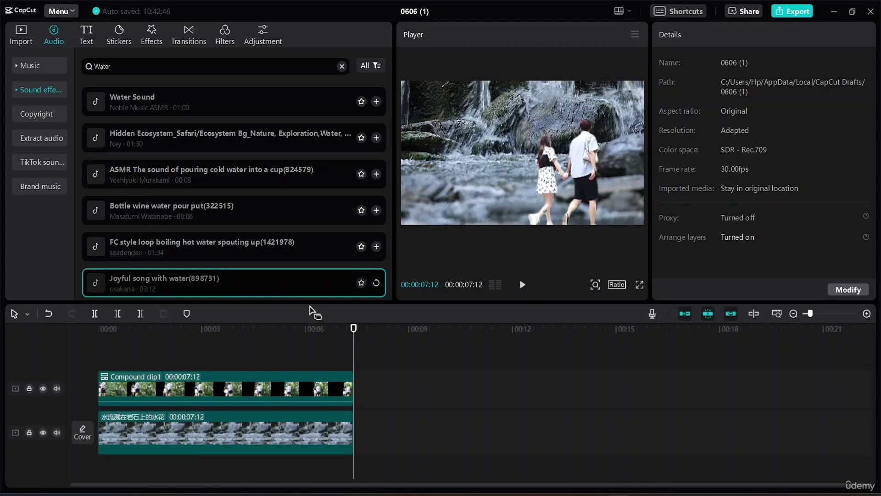
{"action": "left_click", "coordinate": [198, 98]}
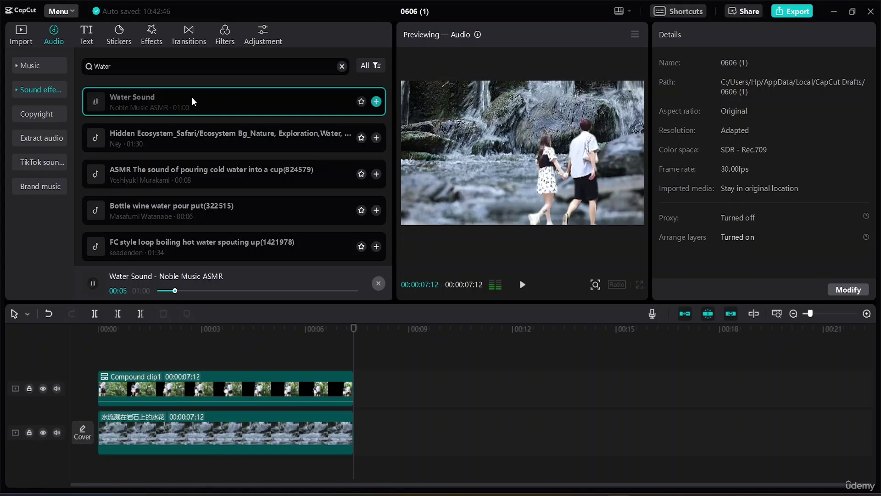
Step: Place Water Sound beneath the water clip, trim about 1 s off its start and shorten its end to 00:00:07:12
{"action": "left_click_drag", "start_coordinate": [192, 97], "coordinate": [95, 471]}
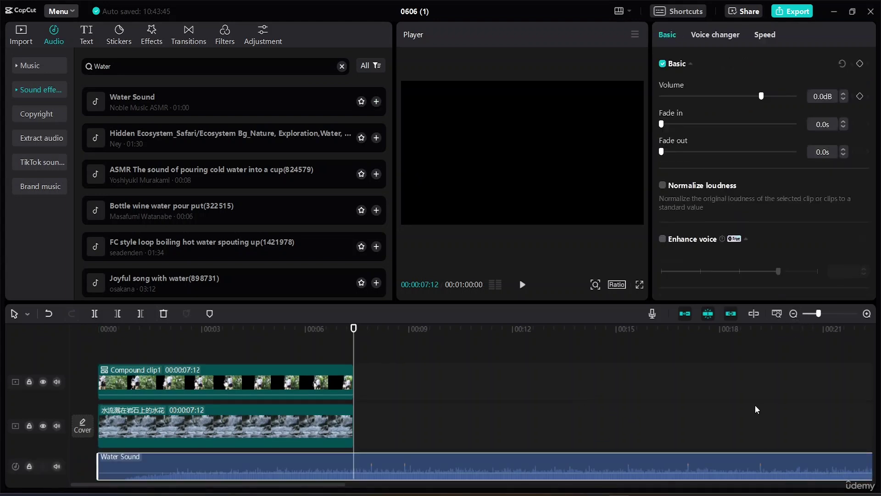
{"action": "scroll", "coordinate": [759, 420], "scroll_direction": "down", "scroll_amount": 3}
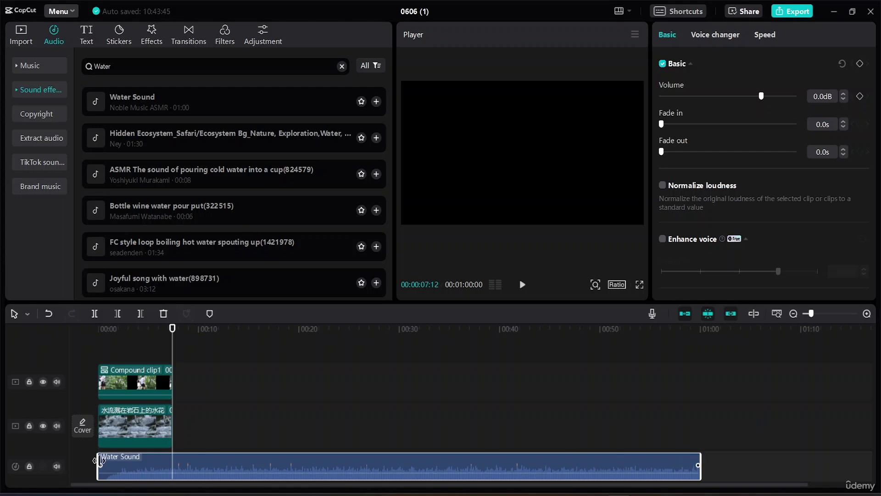
{"action": "left_click_drag", "start_coordinate": [98, 459], "coordinate": [109, 459]}
{"action": "left_click_drag", "start_coordinate": [242, 463], "coordinate": [233, 463]}
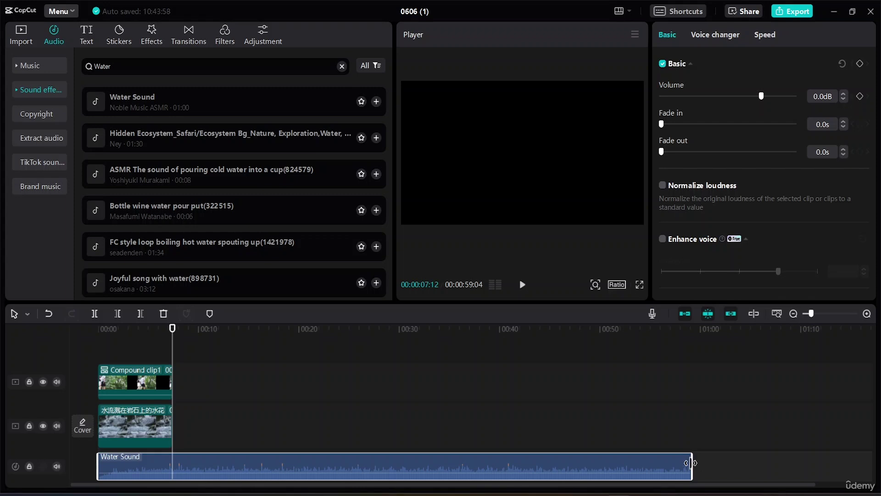
{"action": "left_click_drag", "start_coordinate": [692, 462], "coordinate": [174, 440]}
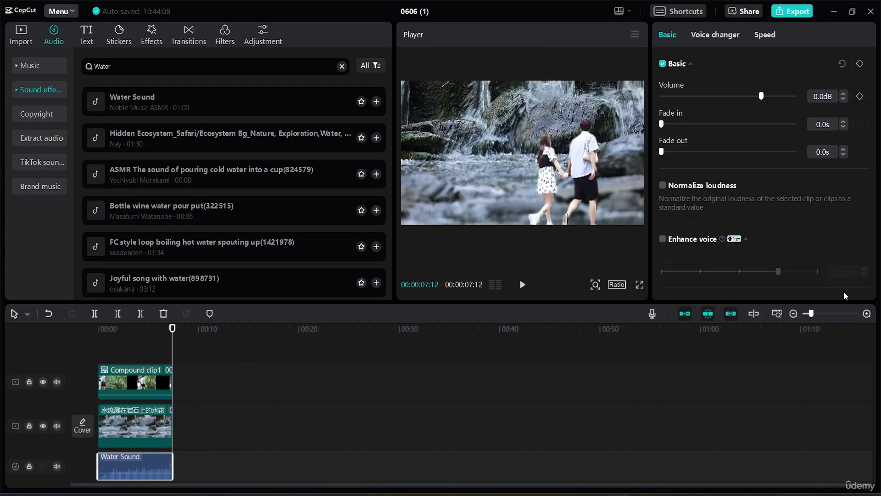
Step: Fit the whole sequence in the timeline and play it from the start with the water sound
{"action": "key", "text": "shift+z"}
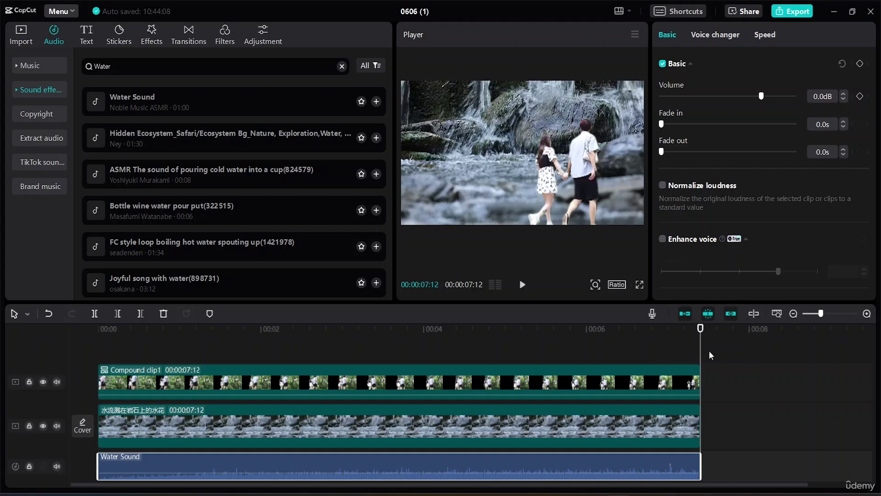
{"action": "left_click_drag", "start_coordinate": [699, 329], "coordinate": [2, 332]}
{"action": "key", "text": "space"}
Step: Export the video and audio under the name Mask Transition, and close the sharing options without sharing
{"action": "left_click", "coordinate": [790, 13]}
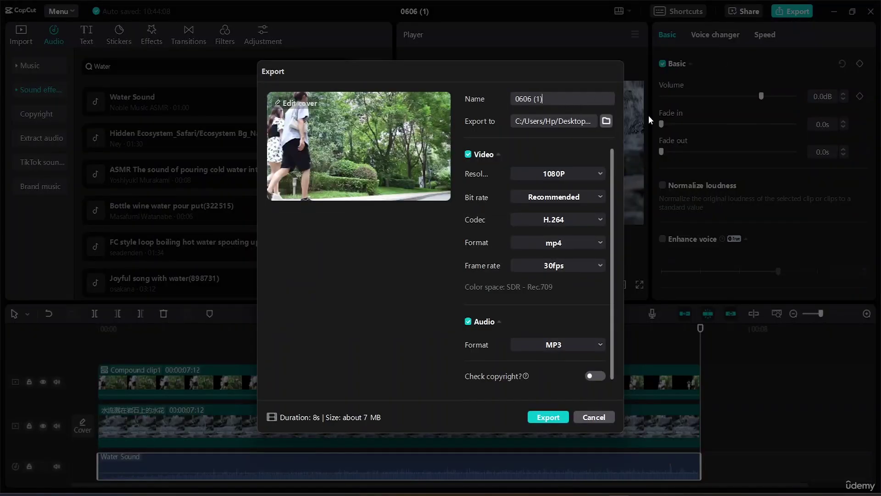
{"action": "key", "text": "BackSpace"}
{"action": "key", "text": "BackSpace"}
{"action": "key", "text": "BackSpace"}
{"action": "key", "text": "BackSpace"}
{"action": "key", "text": "BackSpace"}
{"action": "key", "text": "BackSpace"}
{"action": "key", "text": "BackSpace"}
{"action": "key", "text": "BackSpace"}
{"action": "type", "text": "MAs"}
{"action": "key", "text": "BackSpace"}
{"action": "key", "text": "BackSpace"}
{"action": "type", "text": "ask Tra"}
{"action": "left_click", "coordinate": [541, 420]}
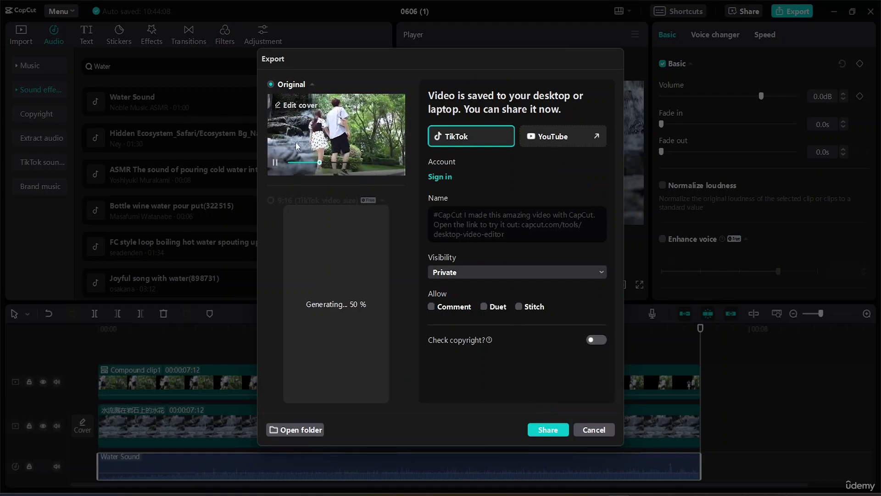
{"action": "left_click", "coordinate": [593, 430]}
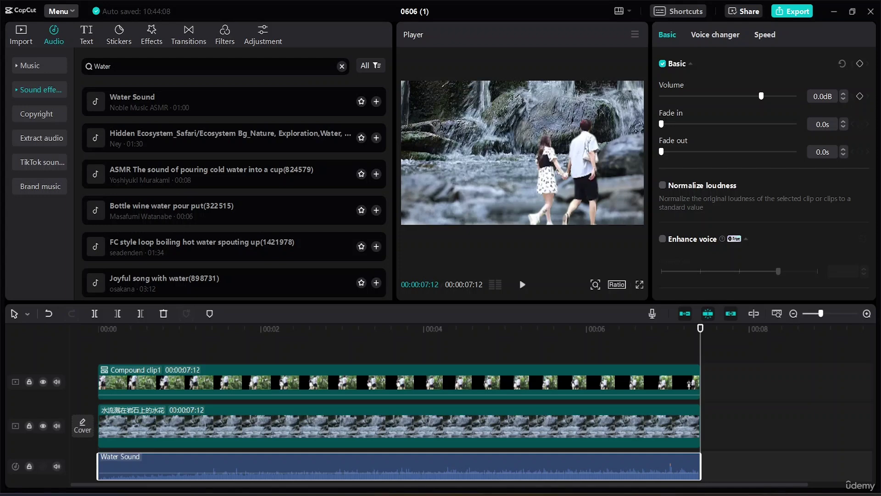
Step: Switch to File Explorer and open the Mask Transition folder inside Advanced Capcut for Video Editing Resource File on the Desktop
{"action": "key", "text": "super+e"}
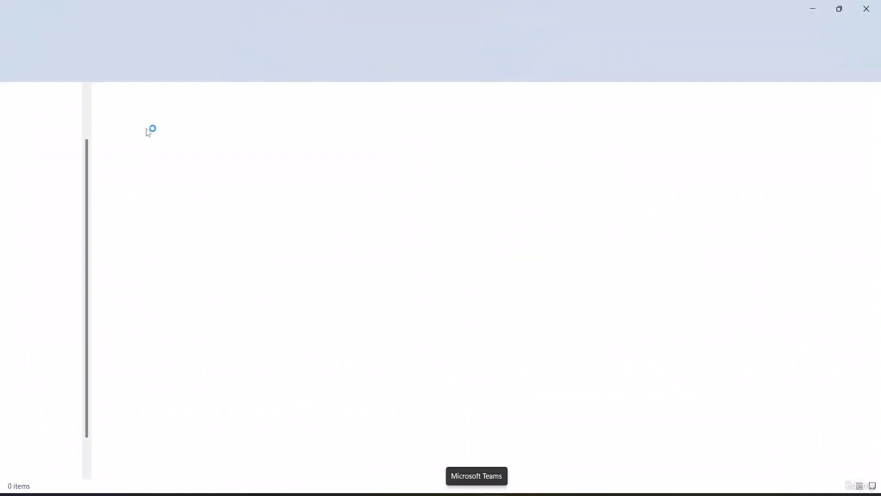
{"action": "left_click", "coordinate": [50, 173]}
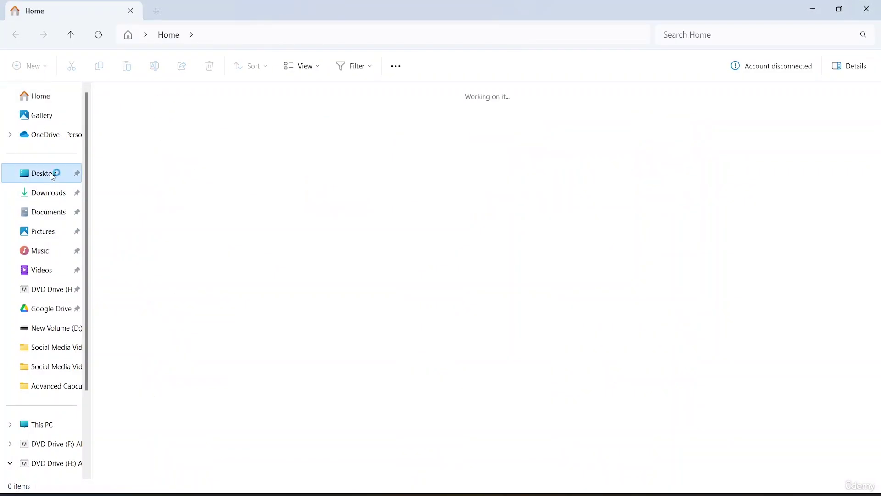
{"action": "double_click", "coordinate": [171, 154]}
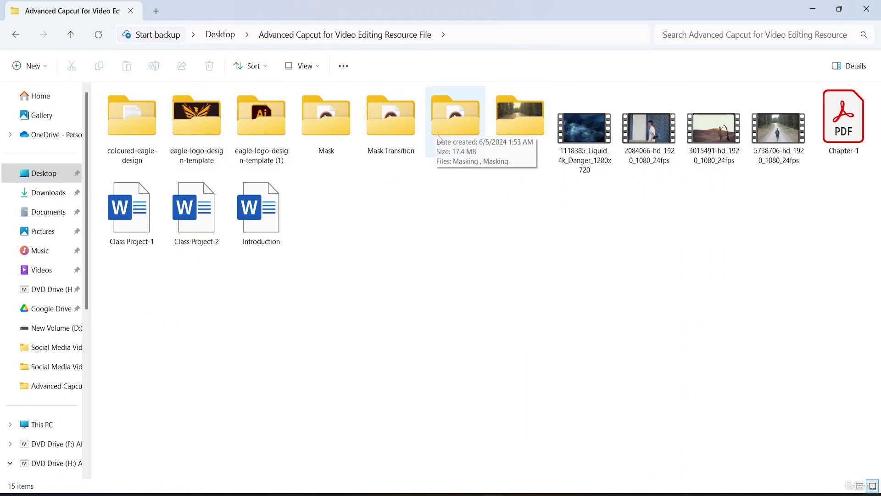
{"action": "double_click", "coordinate": [396, 141]}
Step: Show the folder's files as icons and open the exported Mask Transition video
{"action": "left_click", "coordinate": [302, 66]}
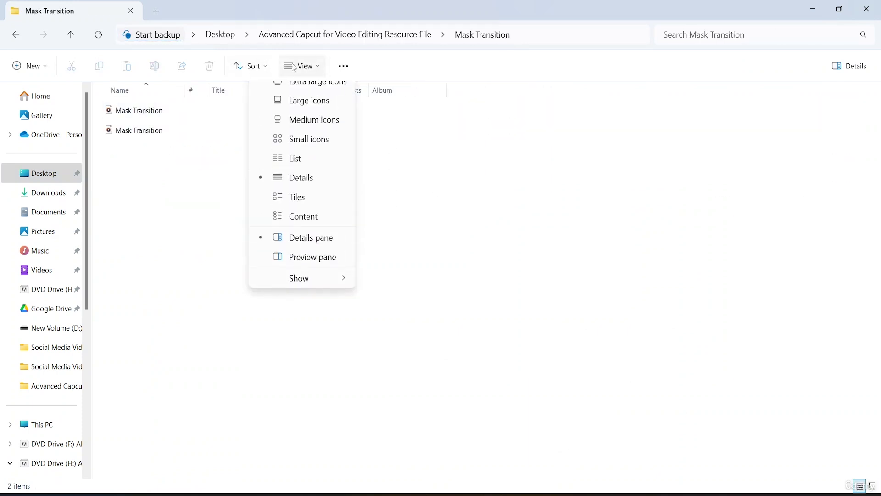
{"action": "left_click", "coordinate": [298, 116]}
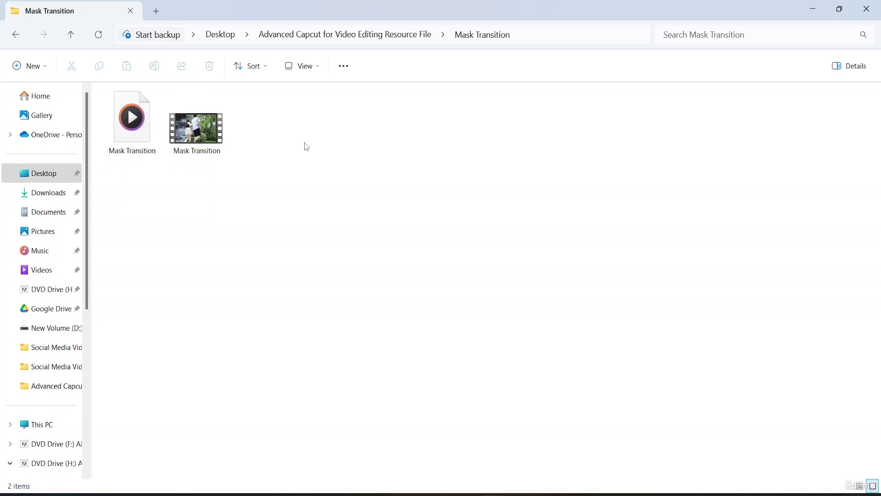
{"action": "double_click", "coordinate": [213, 139]}
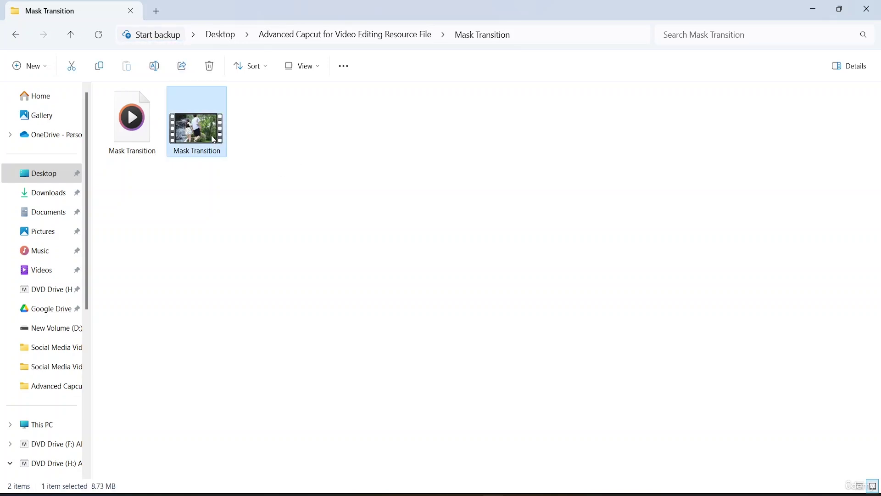